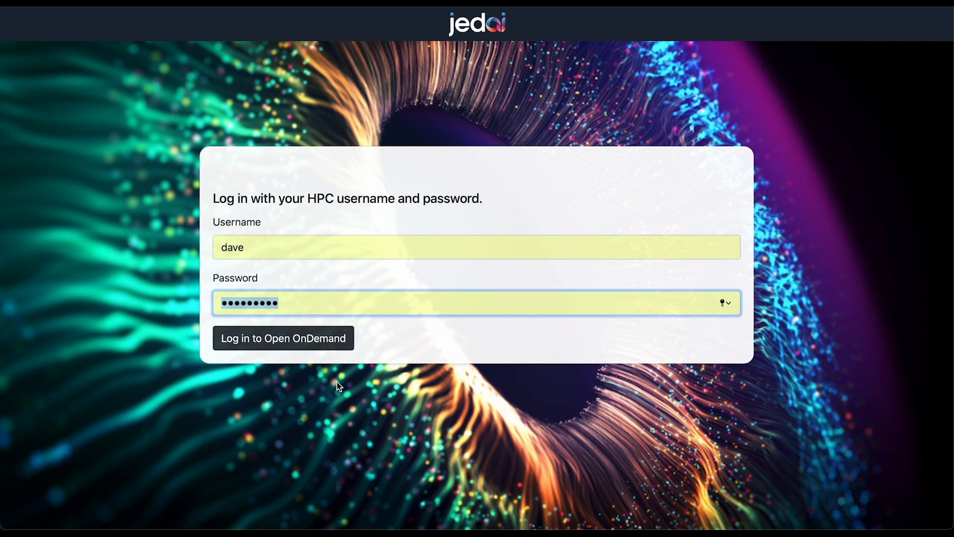
# Log in to the HPC portal with the prefilled credentials and open the home directory in the file browser.
pyautogui.click(309, 338)
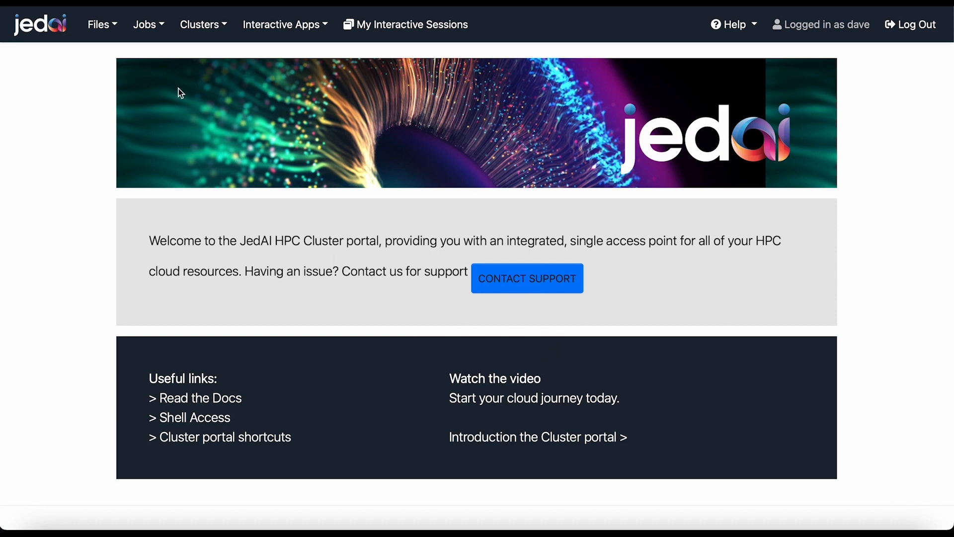
pyautogui.click(109, 27)
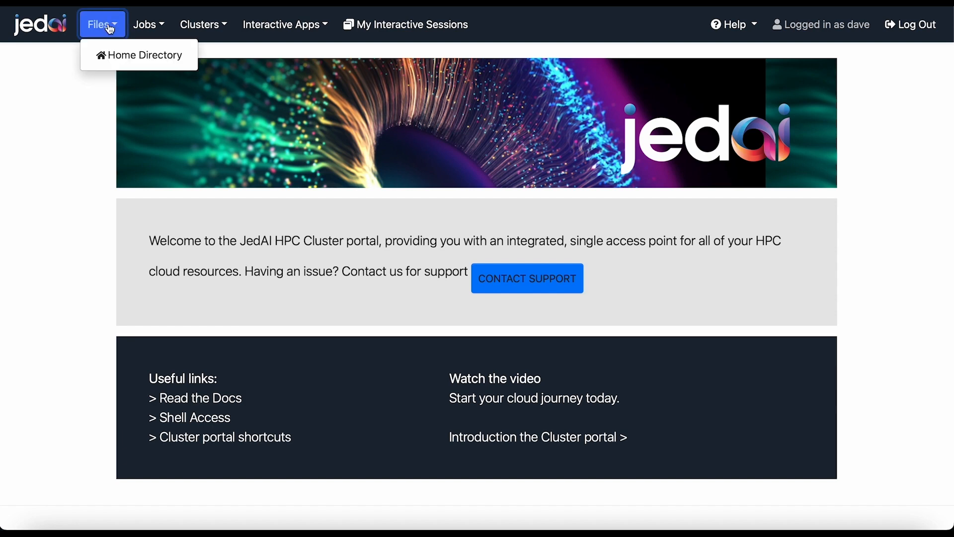
pyautogui.click(122, 59)
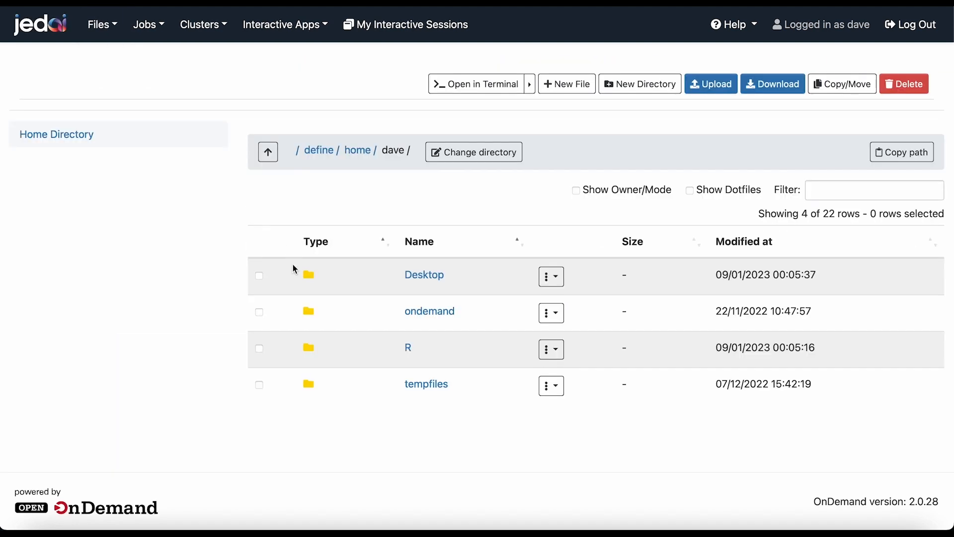
# Create a directory named scratch in the home directory and open it.
pyautogui.click(639, 85)
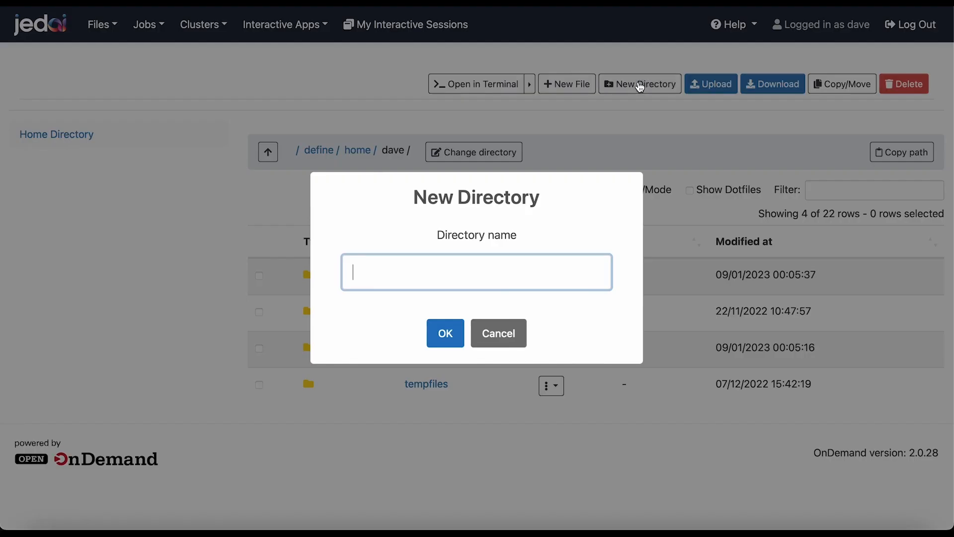
pyautogui.write('scratch')
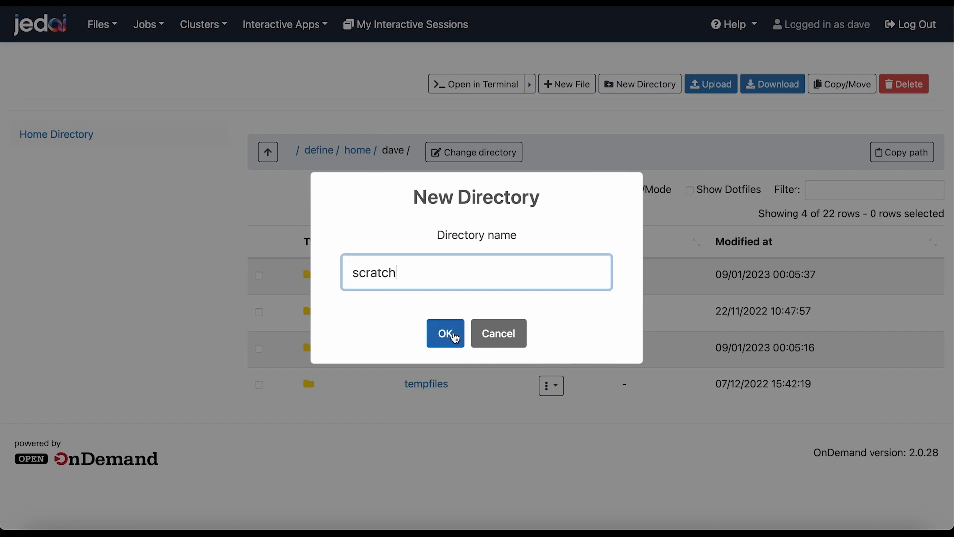
pyautogui.click(455, 337)
pyautogui.click(427, 383)
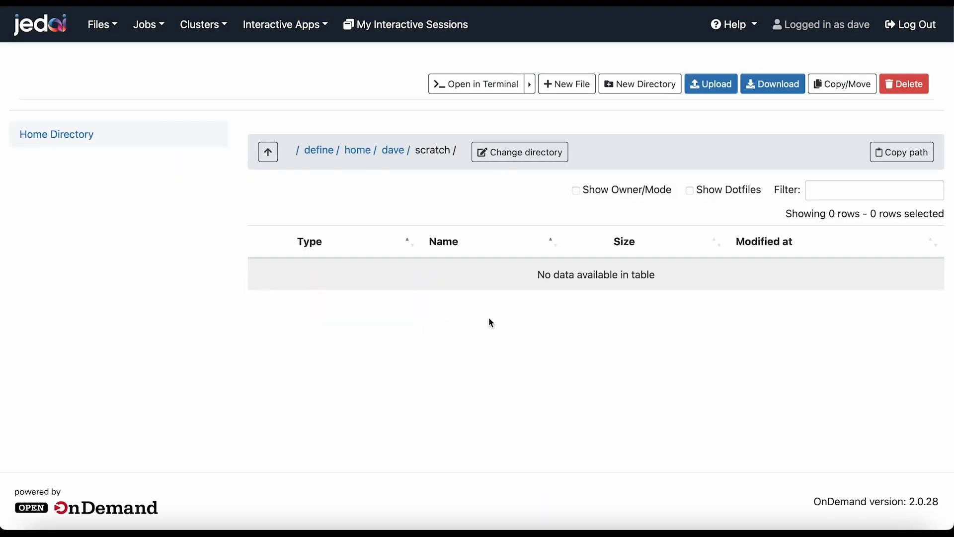
# Upload job_submit.sh and very_important_data.txt from the desktop into the scratch directory.
pyautogui.hotkey('ctrl', 'Right')
pyautogui.hotkey('ctrl', 'Right')
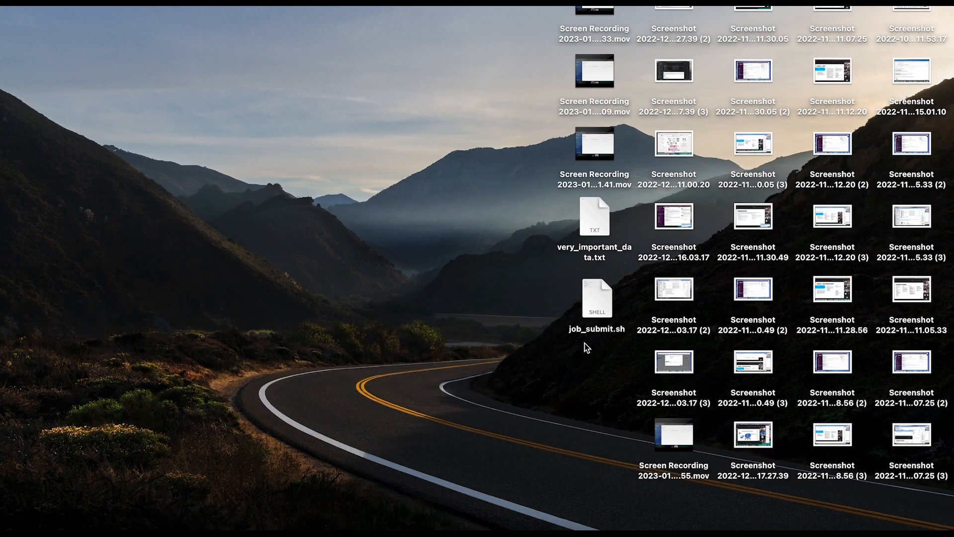
pyautogui.moveTo(599, 355); pyautogui.dragTo(440, 258)
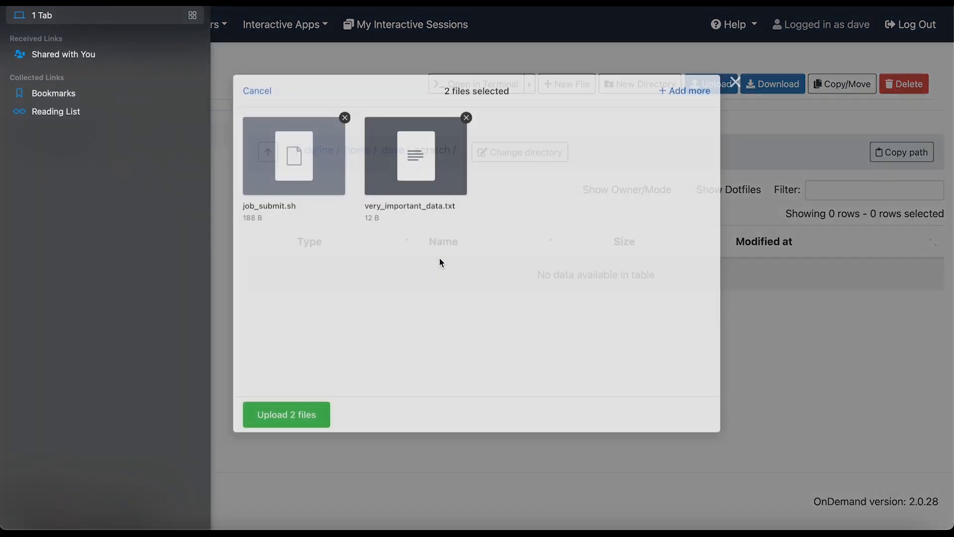
pyautogui.click(286, 426)
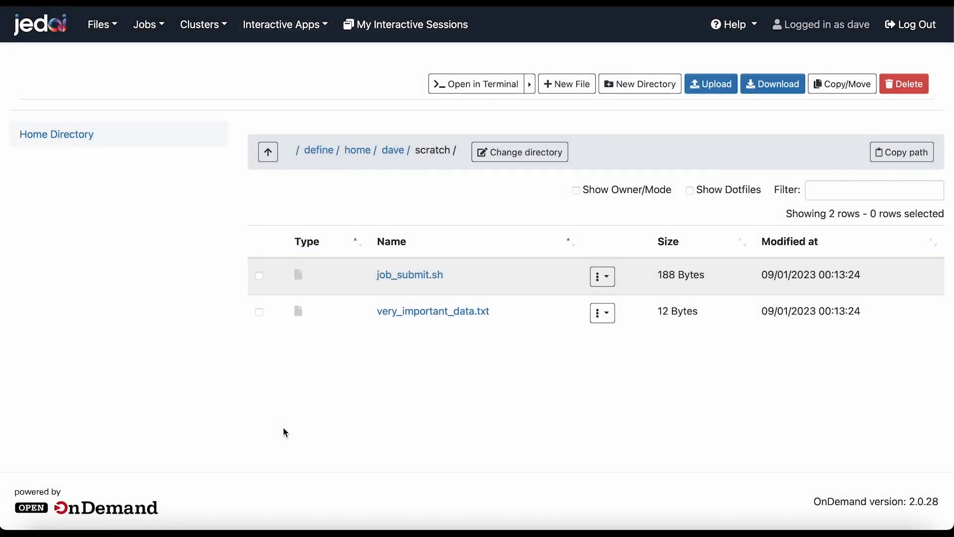
# Switch to the cluster terminal, print the working directory, list its contents, and change into scratch/.
pyautogui.hotkey('ctrl', 'Right')
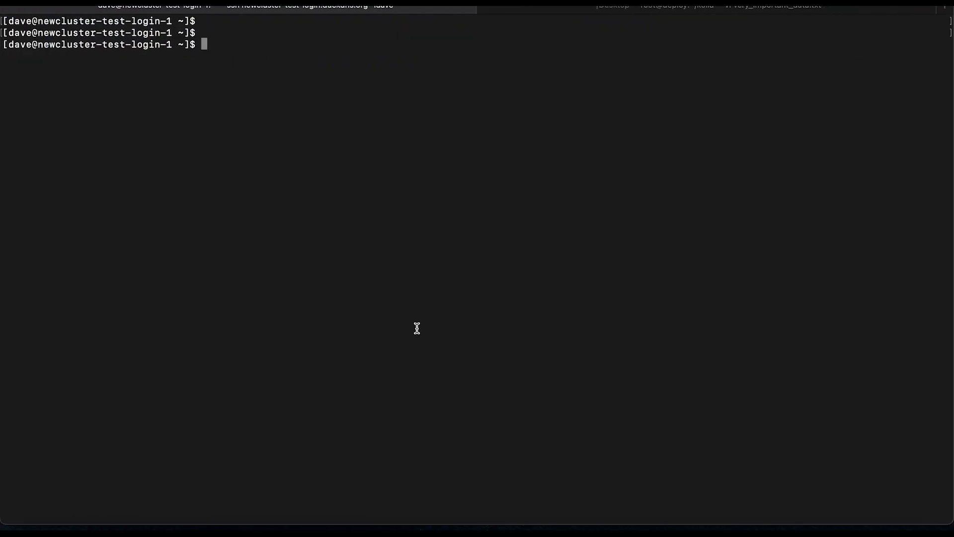
pyautogui.write('pwd')
pyautogui.press('Return')
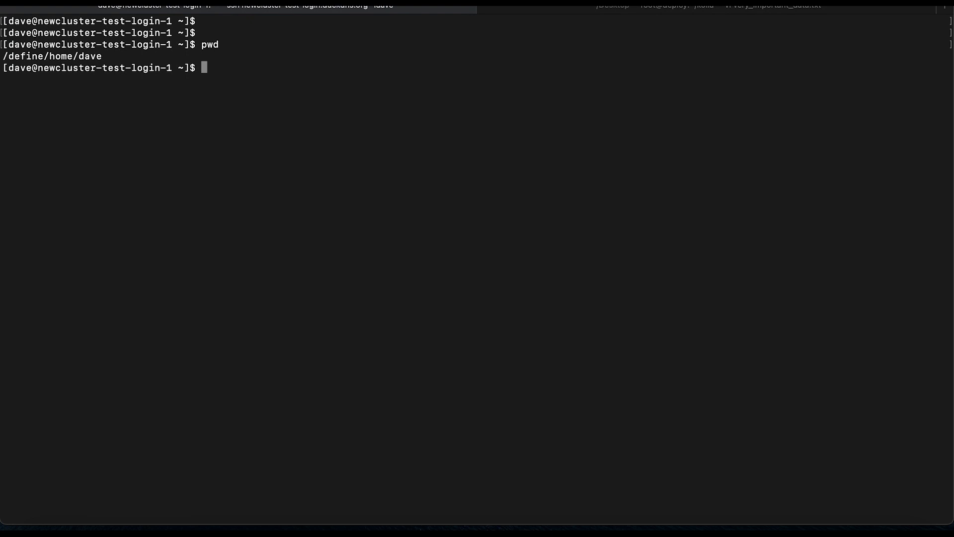
pyautogui.write('ls')
pyautogui.press('Return')
pyautogui.write('cd sc')
pyautogui.press('Tab')
pyautogui.press('Return')
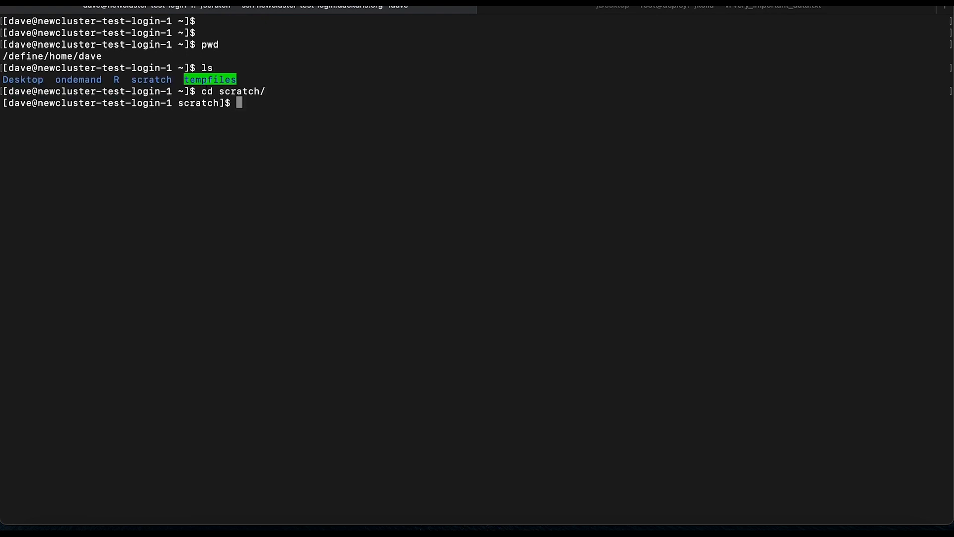
# List the scratch files in long format and print the contents of job_submit.sh.
pyautogui.write('ls -l')
pyautogui.press('Return')
pyautogui.write('cat j')
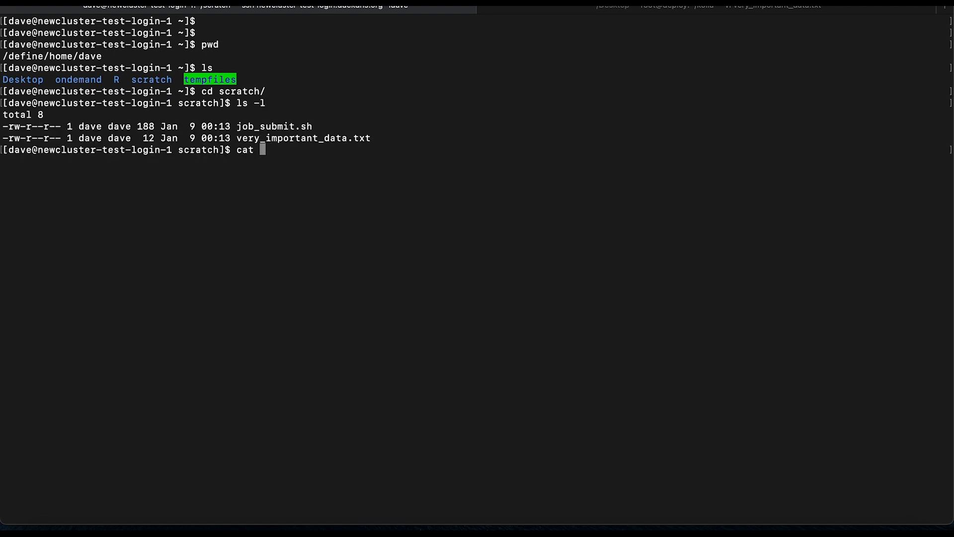
pyautogui.press('Tab')
pyautogui.press('Return')
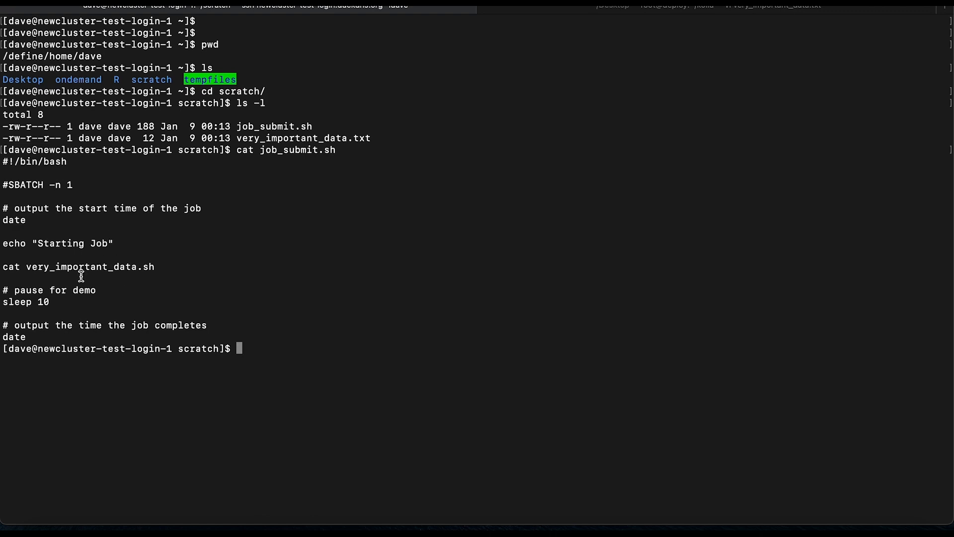
# Switch back to the web portal, return to the home directory, and view the active jobs list.
pyautogui.hotkey('ctrl', 'Left')
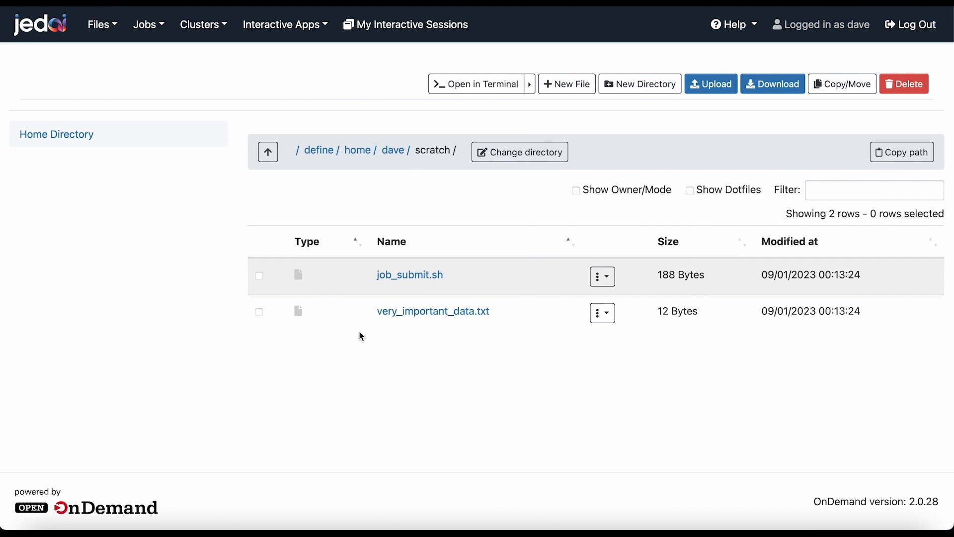
pyautogui.click(392, 150)
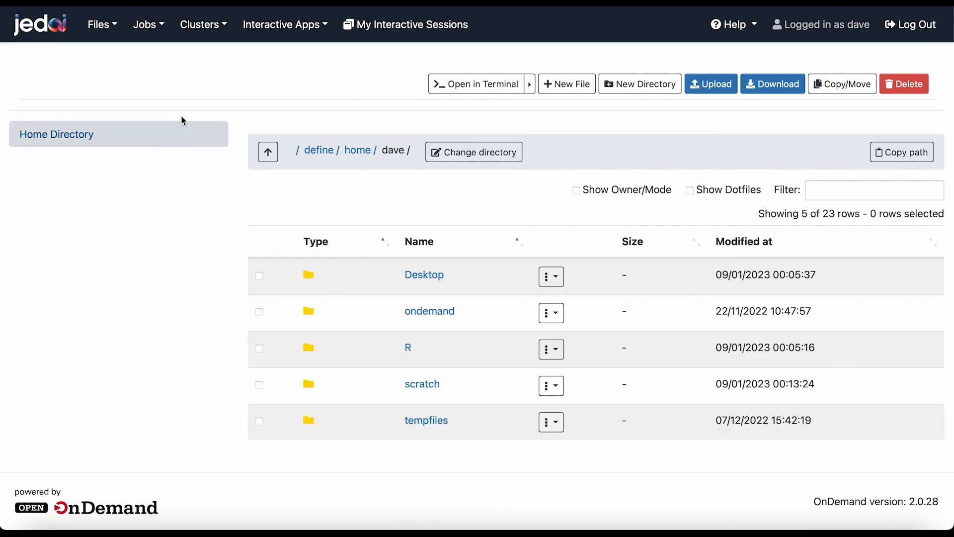
pyautogui.click(150, 26)
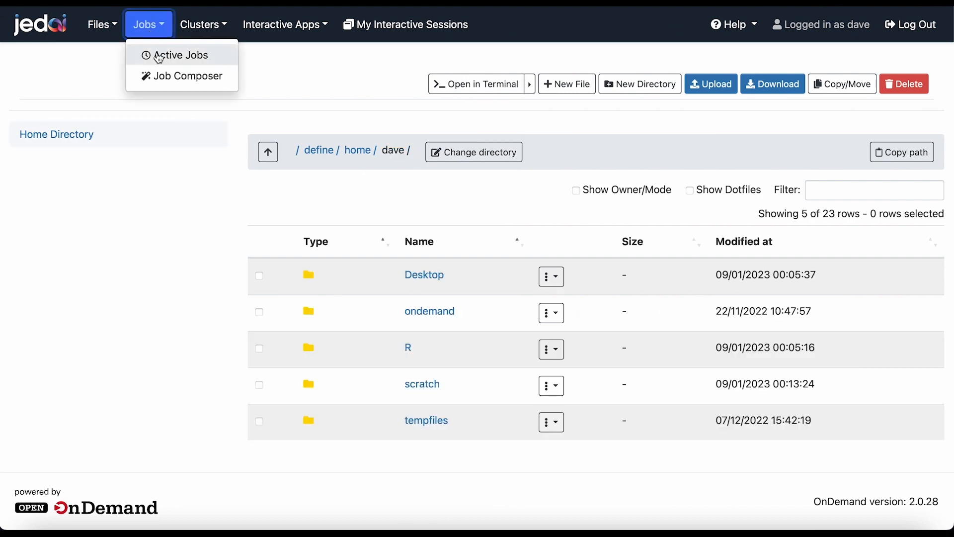
pyautogui.click(177, 58)
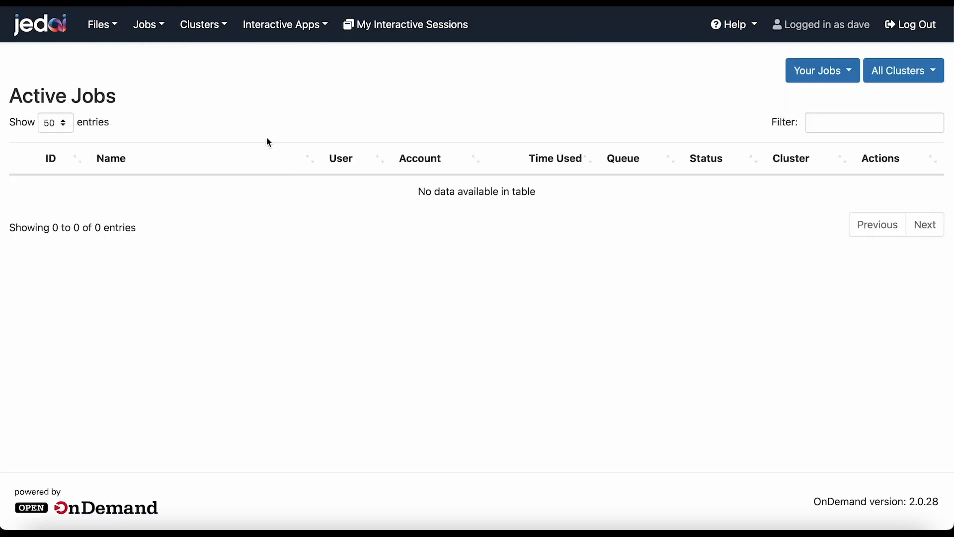
# View the active jobs list with another job scope and return it to Your Jobs.
pyautogui.click(829, 74)
pyautogui.click(796, 124)
pyautogui.click(828, 78)
pyautogui.click(813, 109)
# Open the Job Composer and create a new job from the default template.
pyautogui.click(148, 25)
pyautogui.click(164, 75)
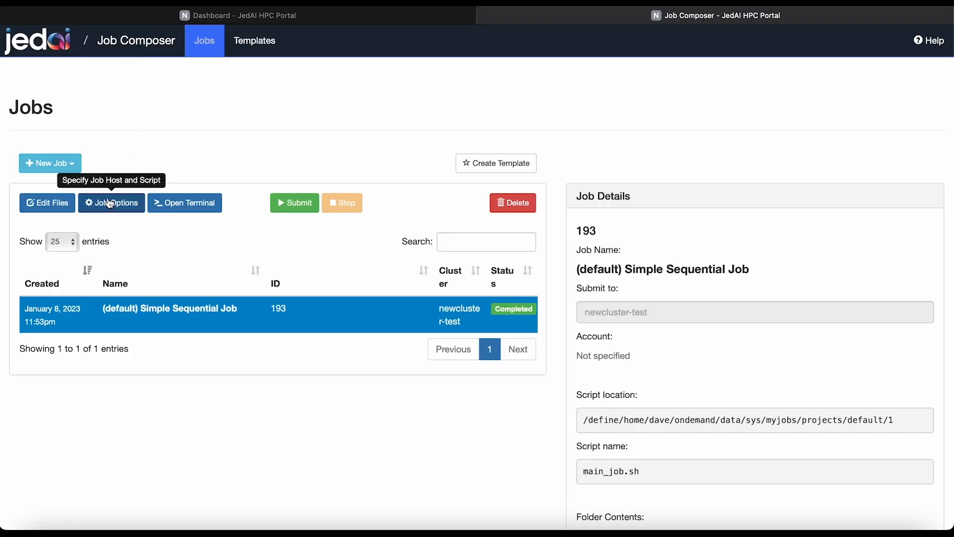
pyautogui.click(62, 164)
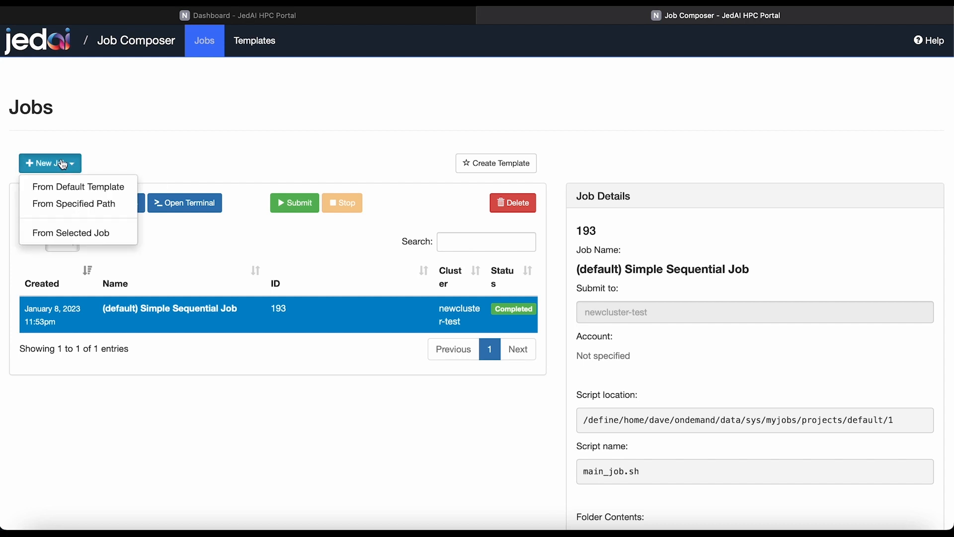
pyautogui.click(68, 192)
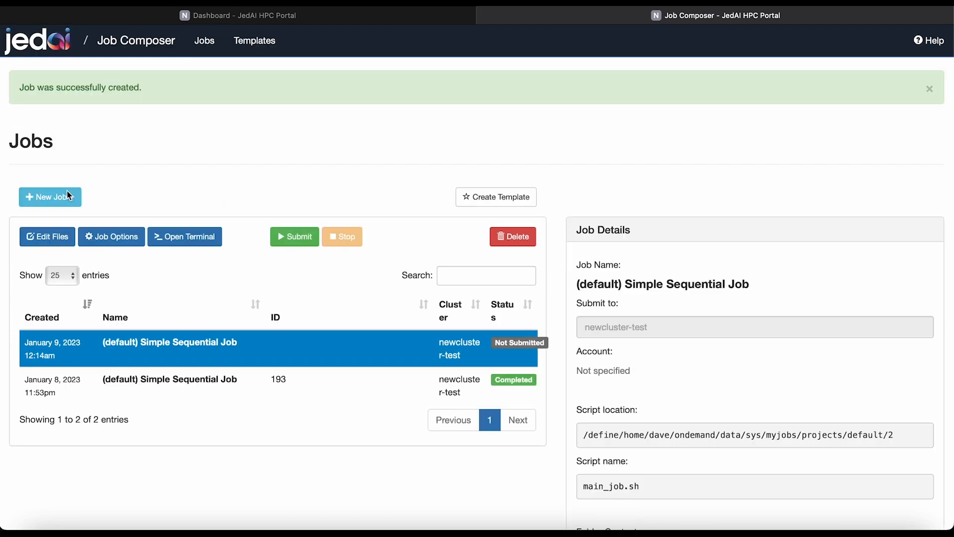
# Review the new job's details and open its main_job.sh script in the file editor.
pyautogui.scroll(-5, 251, 484)
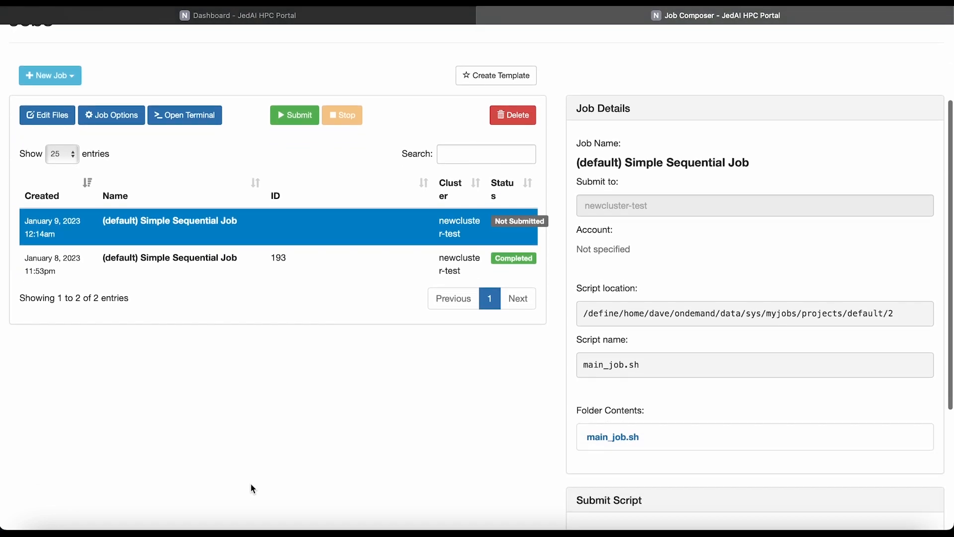
pyautogui.scroll(-4, 253, 486)
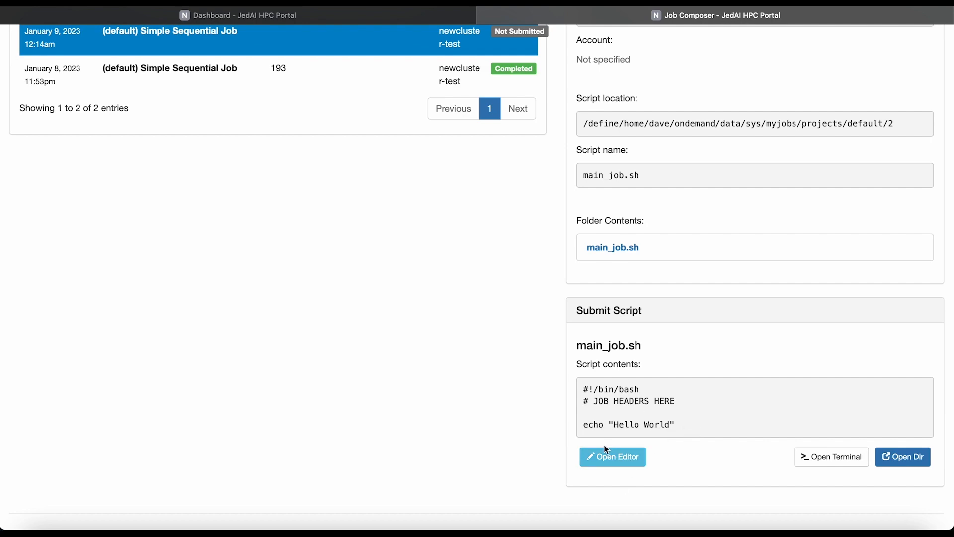
pyautogui.click(614, 457)
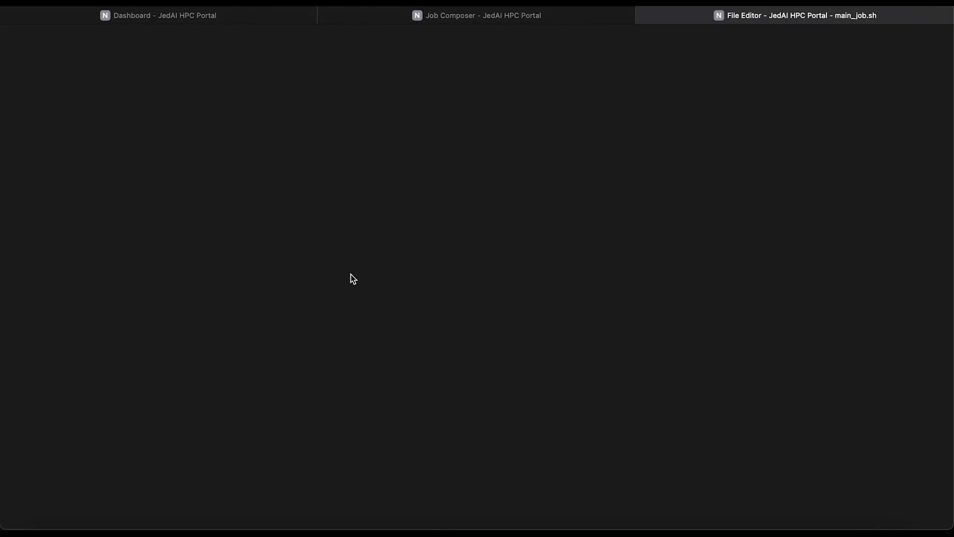
# Add the lines "sleep 20", "hostname" and "date" after the echo line in main_job.sh, save it, and close the editor.
pyautogui.click(137, 79)
pyautogui.press('Return')
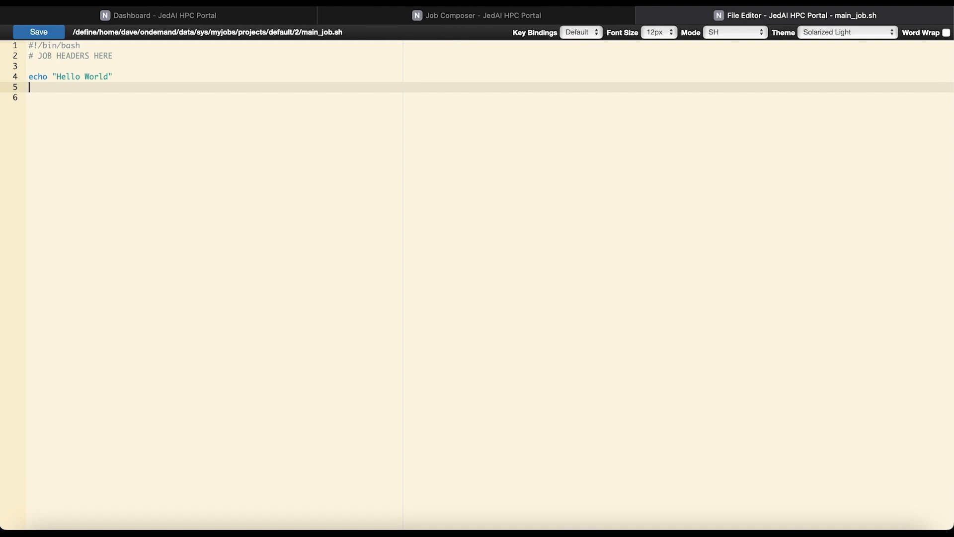
pyautogui.write('sleep 60')
pyautogui.press('BackSpace')
pyautogui.press('BackSpace')
pyautogui.write('20')
pyautogui.press('Return')
pyautogui.write('hostname')
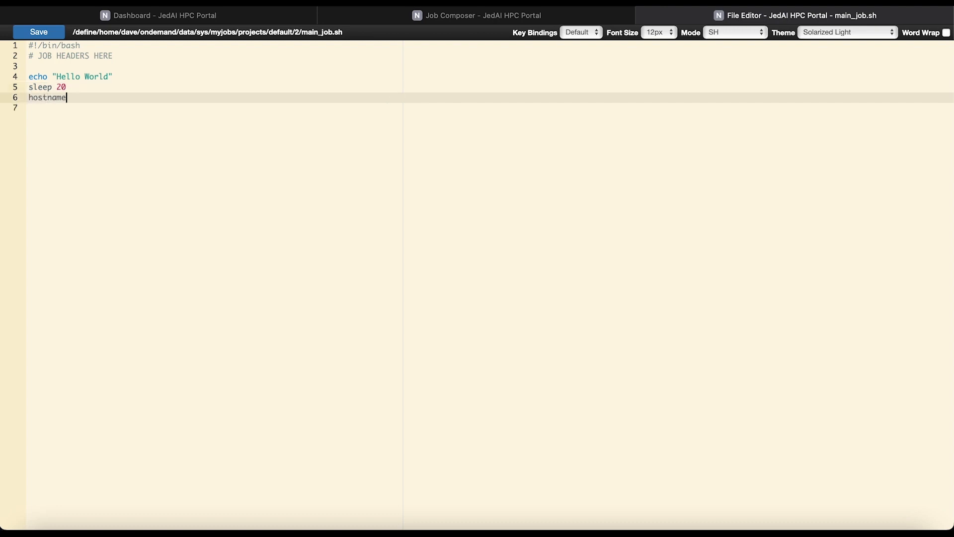
pyautogui.press('Return')
pyautogui.write('date')
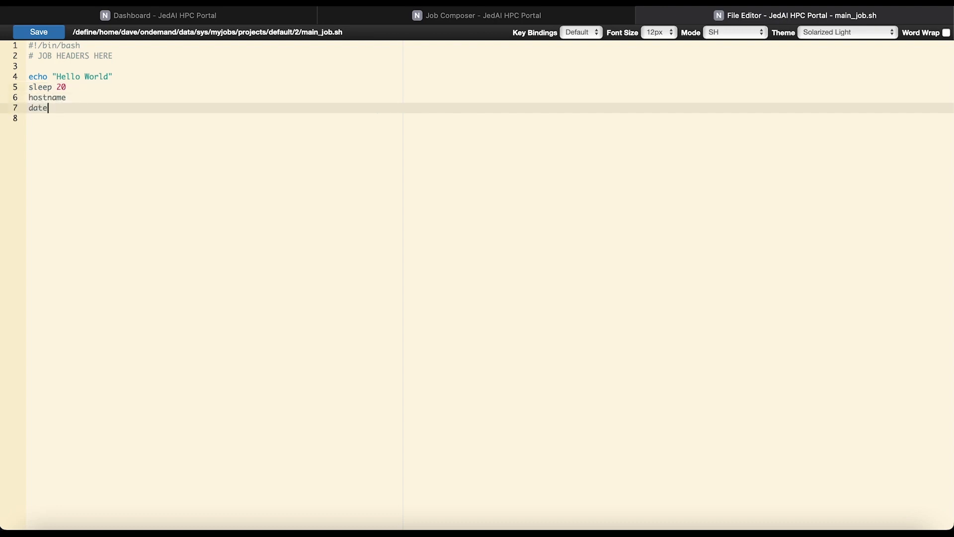
pyautogui.press('super+s')
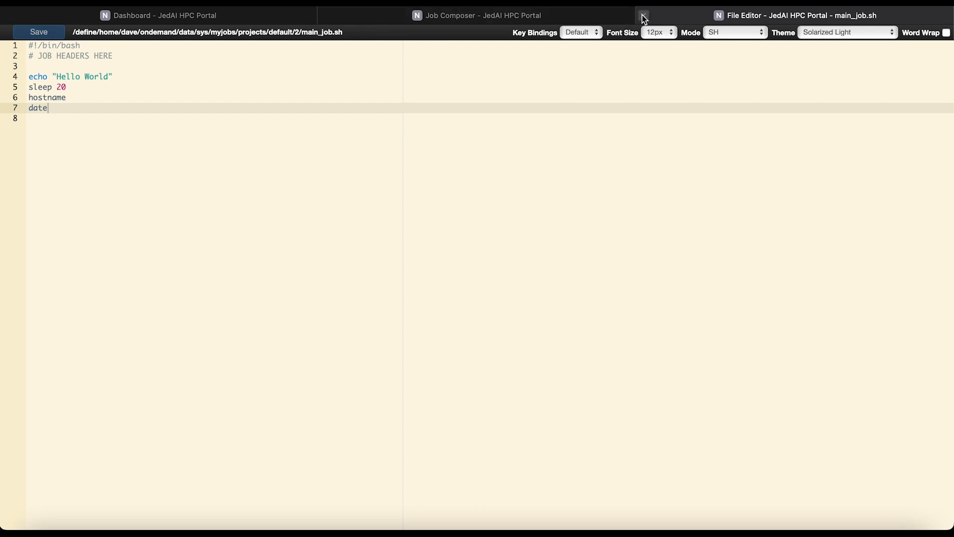
pyautogui.click(643, 17)
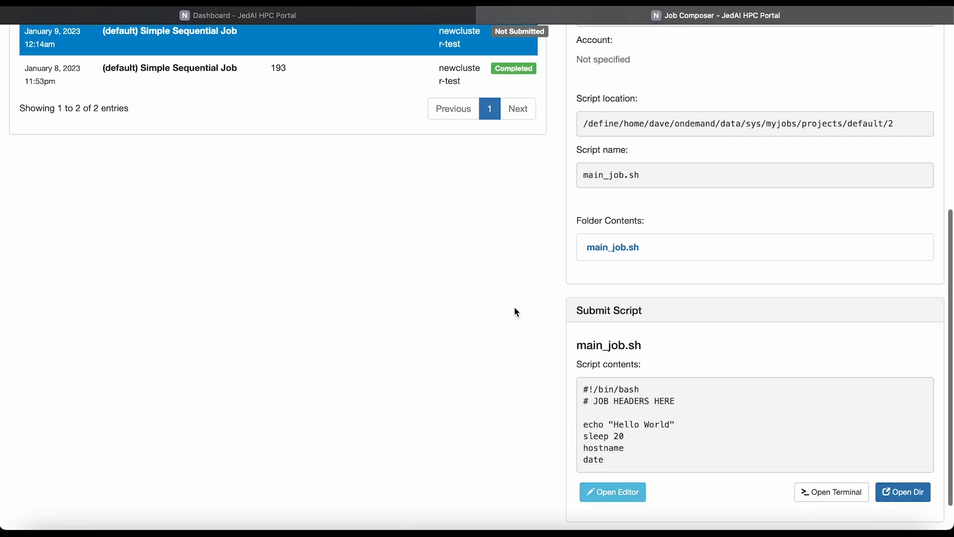
# Submit the new (default) Simple Sequential Job to the cluster.
pyautogui.scroll(6, 514, 312)
pyautogui.scroll(-1, 295, 252)
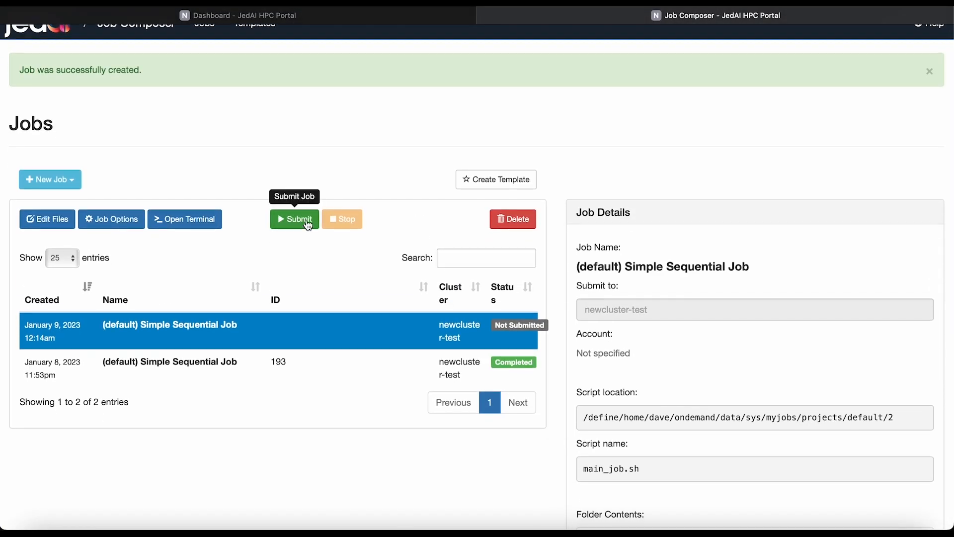
pyautogui.click(307, 224)
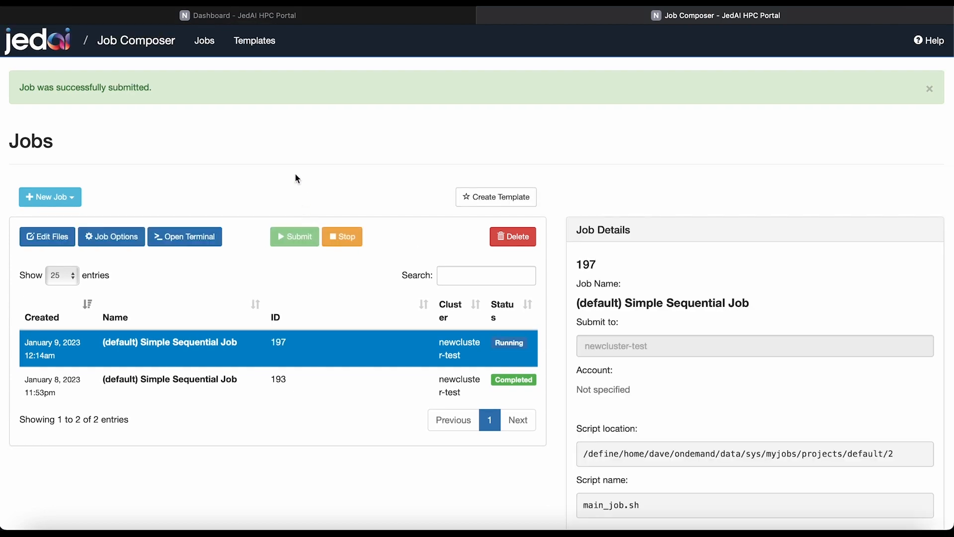
# Return to the portal dashboard and reload the active jobs list to check the submitted job.
pyautogui.click(277, 18)
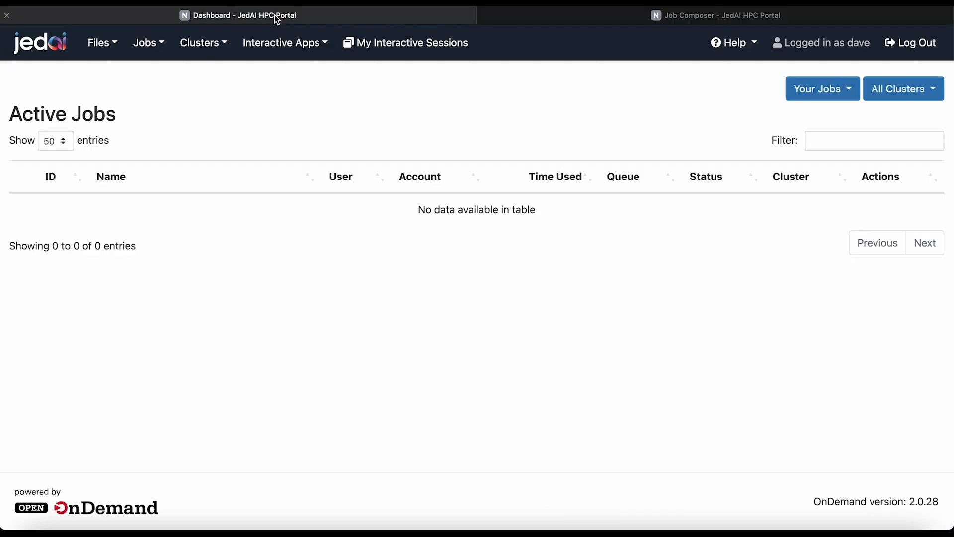
pyautogui.click(149, 43)
pyautogui.click(167, 71)
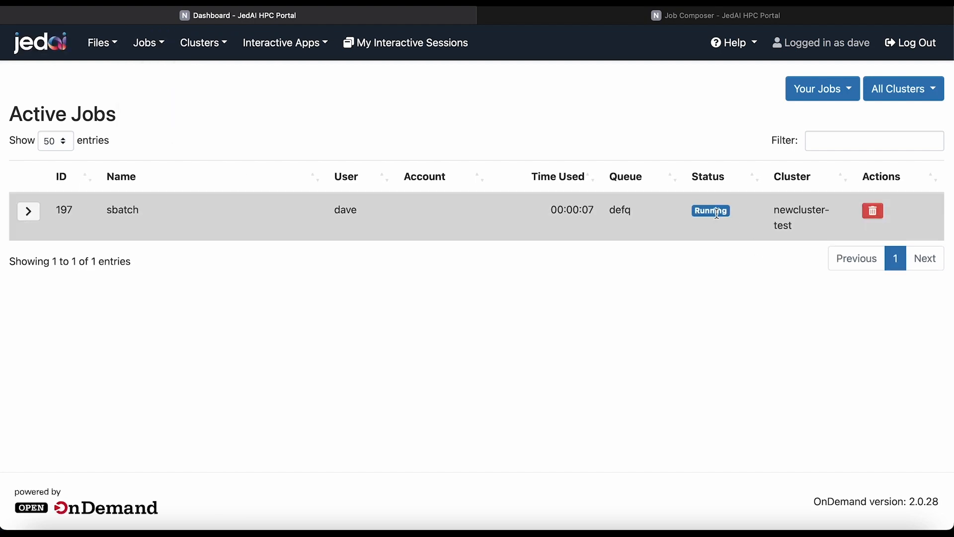
# Switch to the cluster terminal and check the job queue with squeue.
pyautogui.hotkey('ctrl', 'Right')
pyautogui.write('sq')
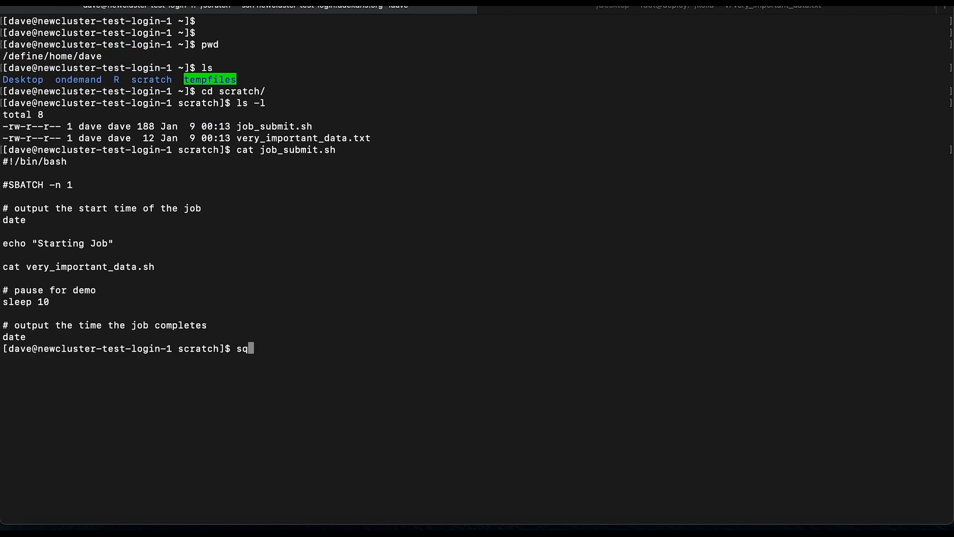
pyautogui.write('ueue')
pyautogui.press('Return')
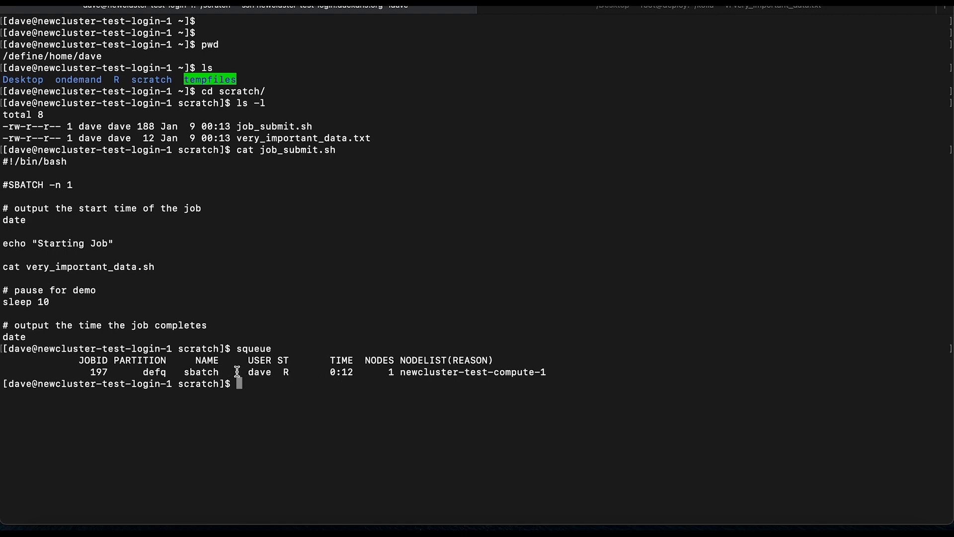
# Return to the portal's active jobs and expand the running sbatch job to review its details and output location.
pyautogui.hotkey('ctrl', 'Left')
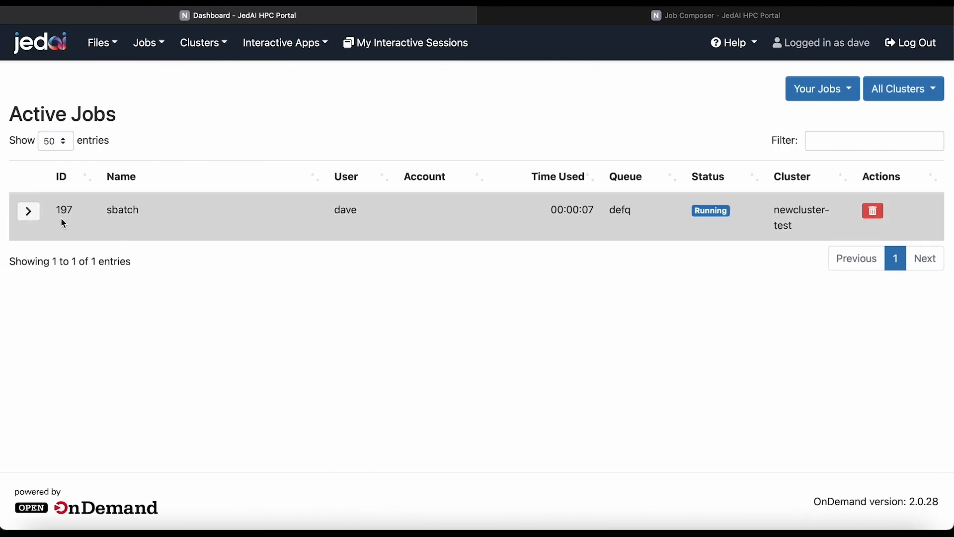
pyautogui.click(30, 213)
pyautogui.scroll(-6, 190, 320)
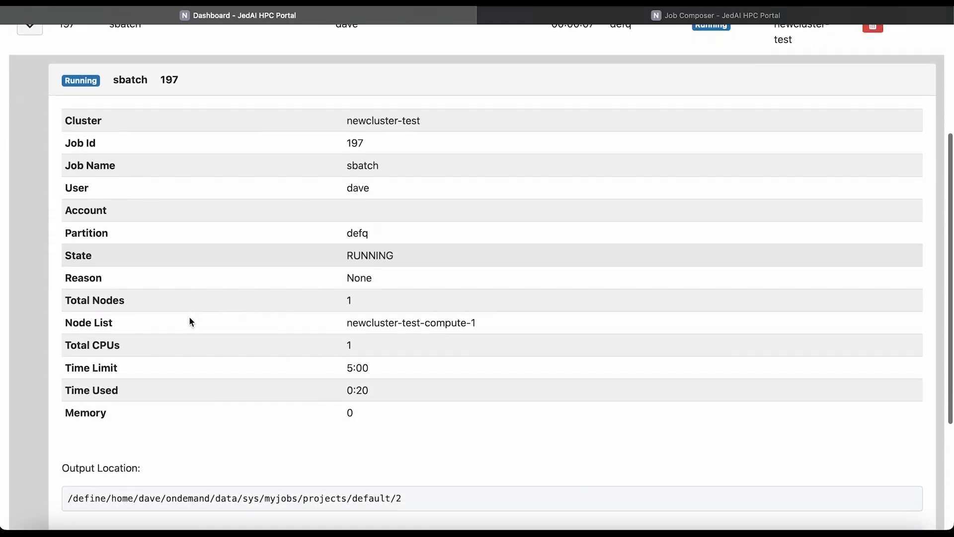
pyautogui.scroll(-1, 190, 317)
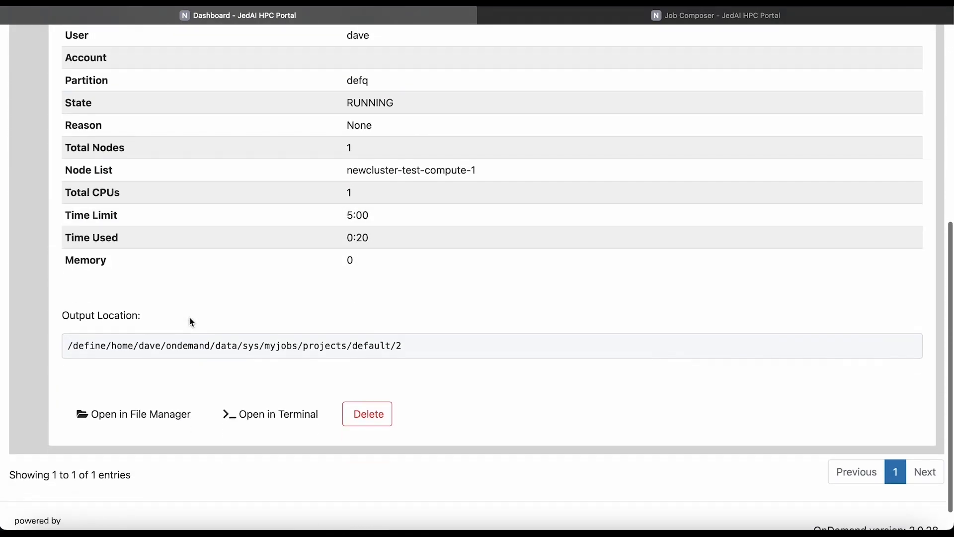
# Open a terminal in the job's output location, print the working directory with pwd and list its files with ls -l.
pyautogui.click(274, 421)
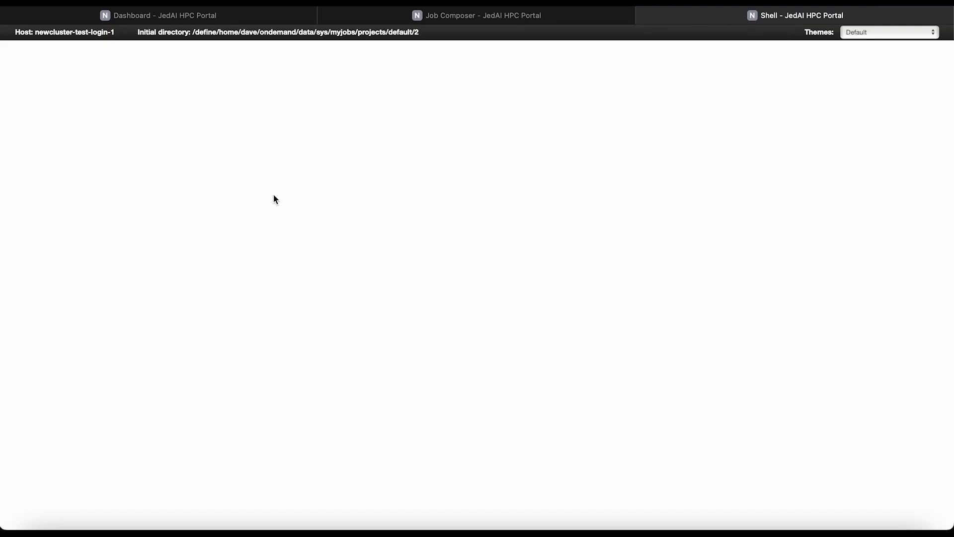
pyautogui.write('pwd')
pyautogui.press('Return')
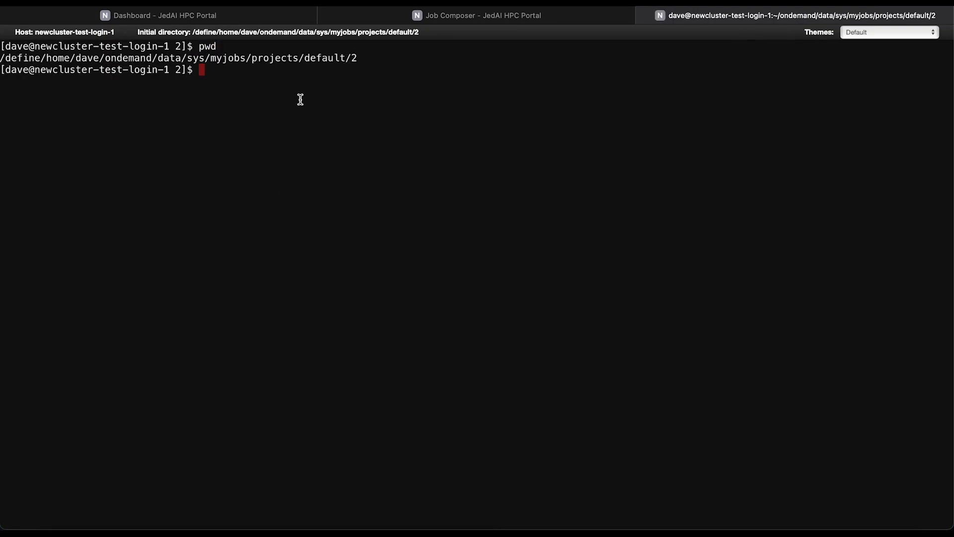
pyautogui.write('ls -l')
pyautogui.press('Return')
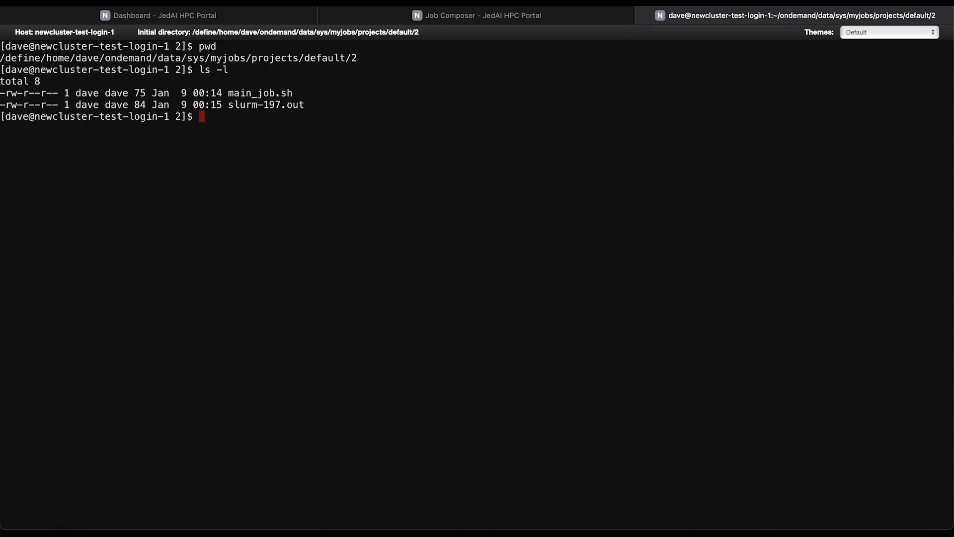
# Go back to the dashboard's active jobs list and check the status of the sbatch job.
pyautogui.hotkey('ctrl', 'shift', 'Tab')
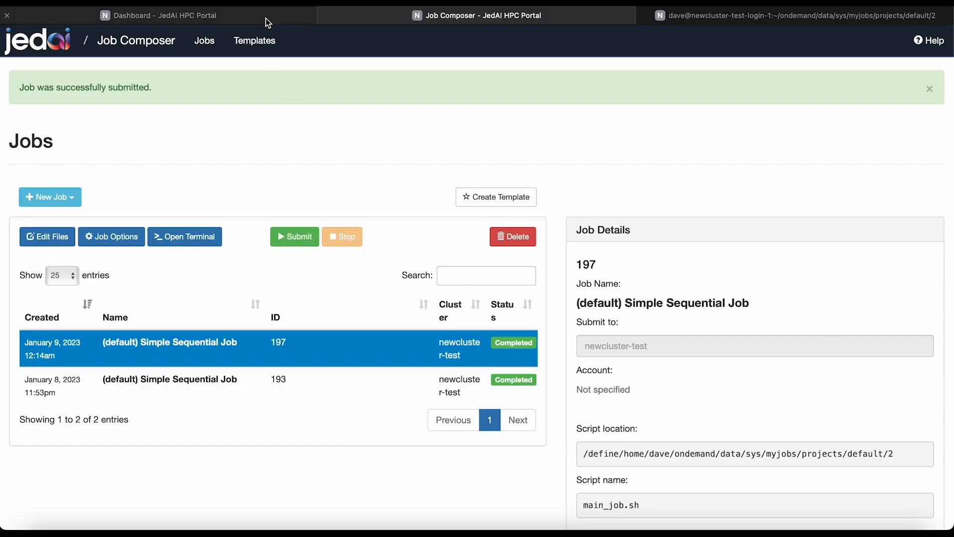
pyautogui.click(265, 19)
pyautogui.scroll(10, 262, 149)
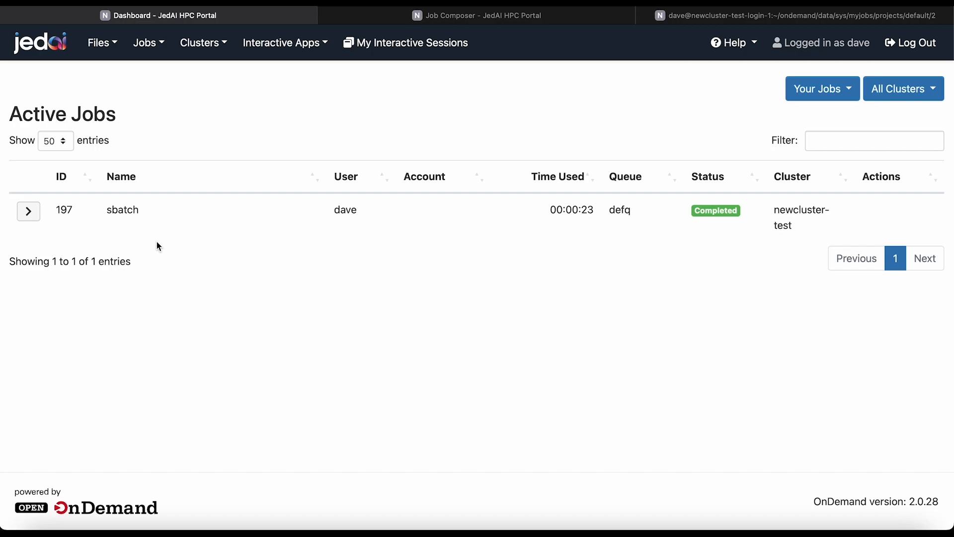
# In the job folder's shell, print main_job.sh and slurm-197.out with cat and highlight the hostname line of the output.
pyautogui.hotkey('ctrl', 'shift', 'Tab')
pyautogui.write('cat ma')
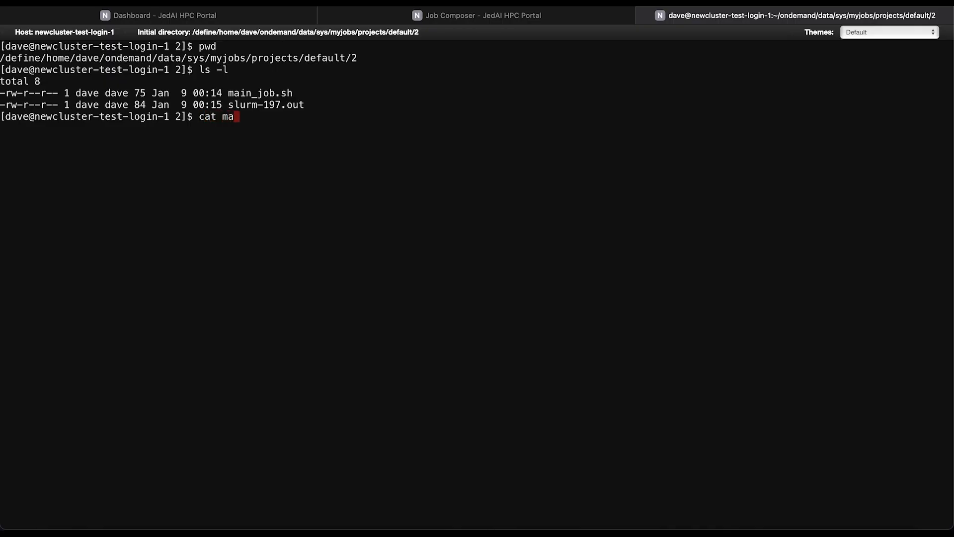
pyautogui.press('Tab')
pyautogui.press('Return')
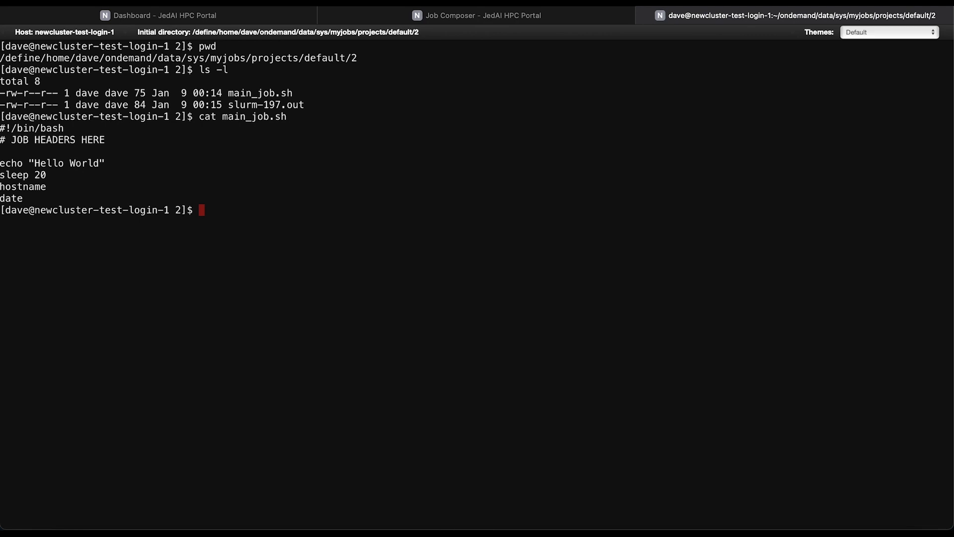
pyautogui.write('cat sl')
pyautogui.press('Tab')
pyautogui.press('Return')
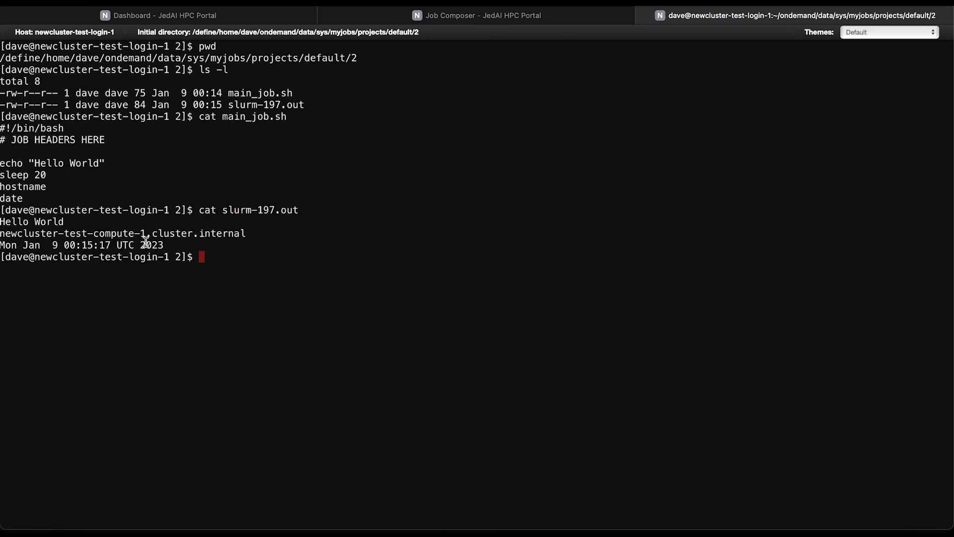
pyautogui.tripleClick(123, 233)
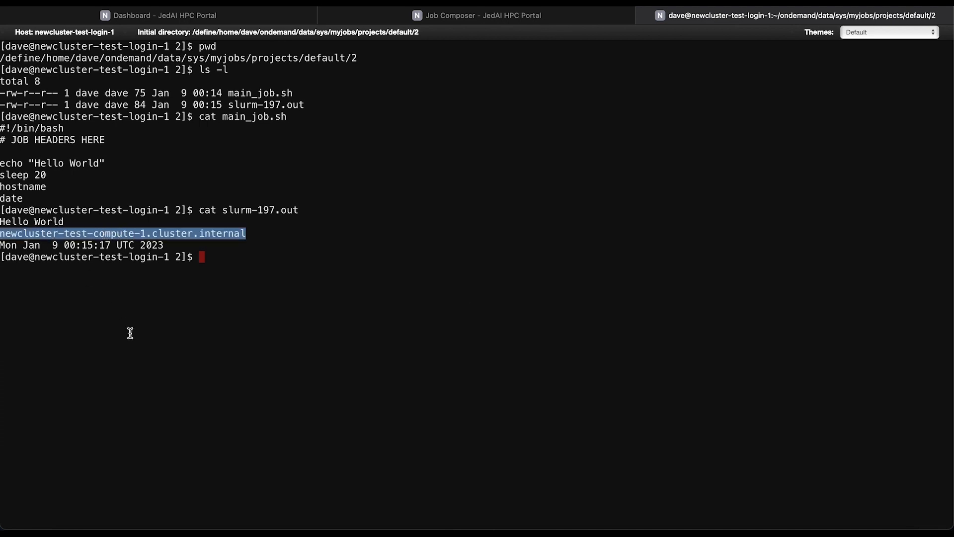
# Close the job folder's shell and the Job Composer page, leaving only the dashboard open.
pyautogui.click(645, 15)
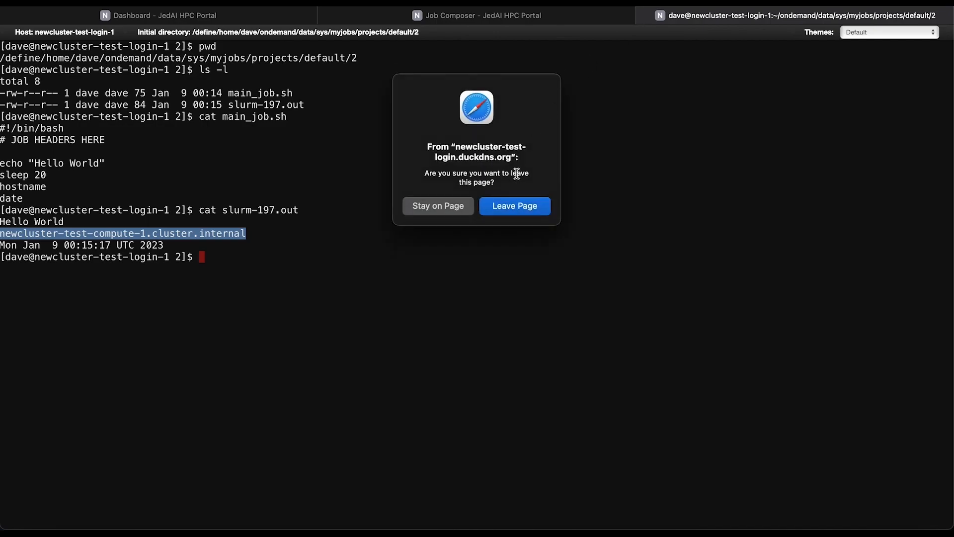
pyautogui.click(515, 205)
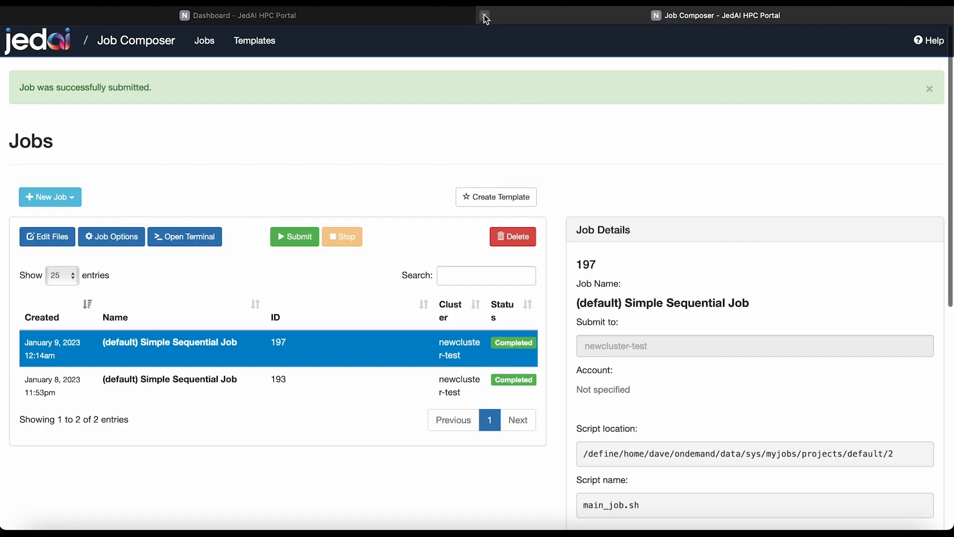
pyautogui.click(485, 17)
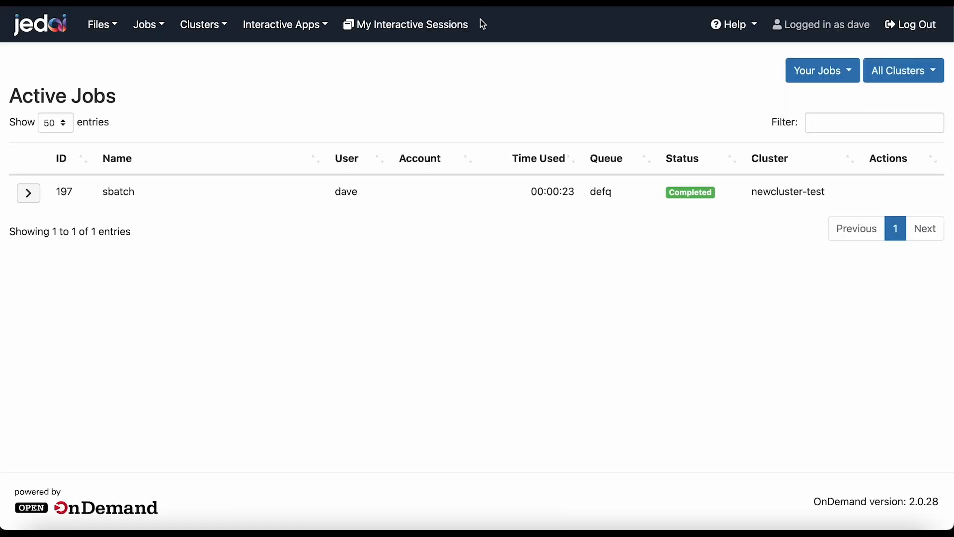
pyautogui.click(151, 30)
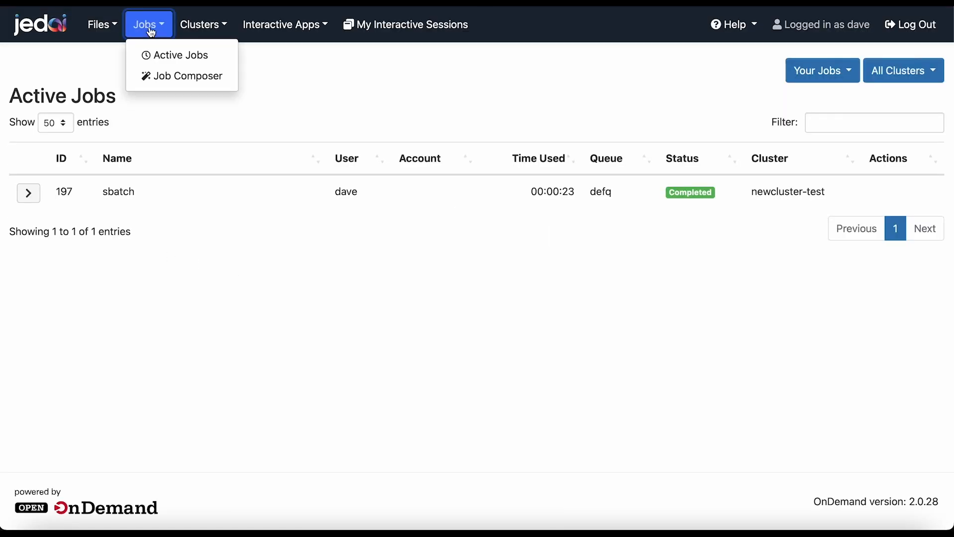
pyautogui.click(187, 243)
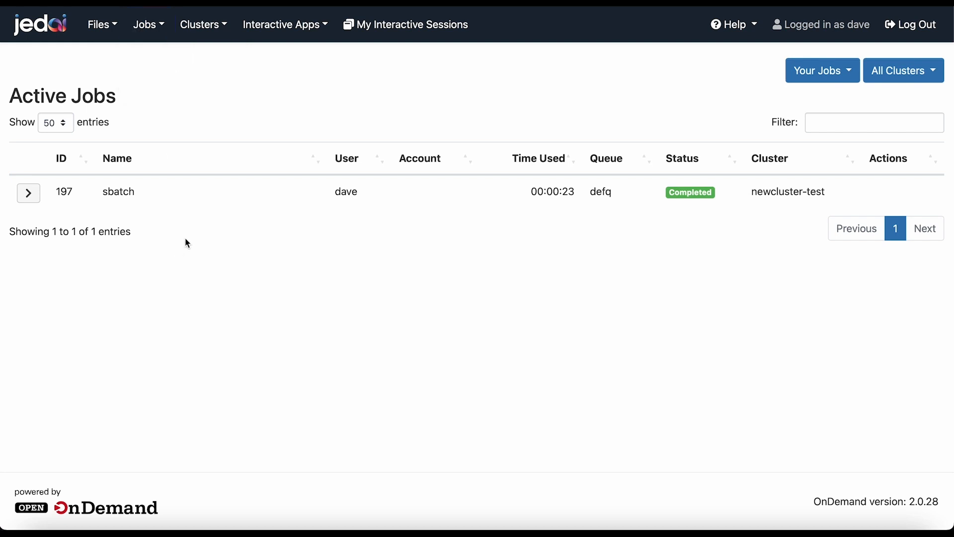
# Open shell access to newcluster-test, list the home directory with ls -l and show the available software with module avail.
pyautogui.click(224, 33)
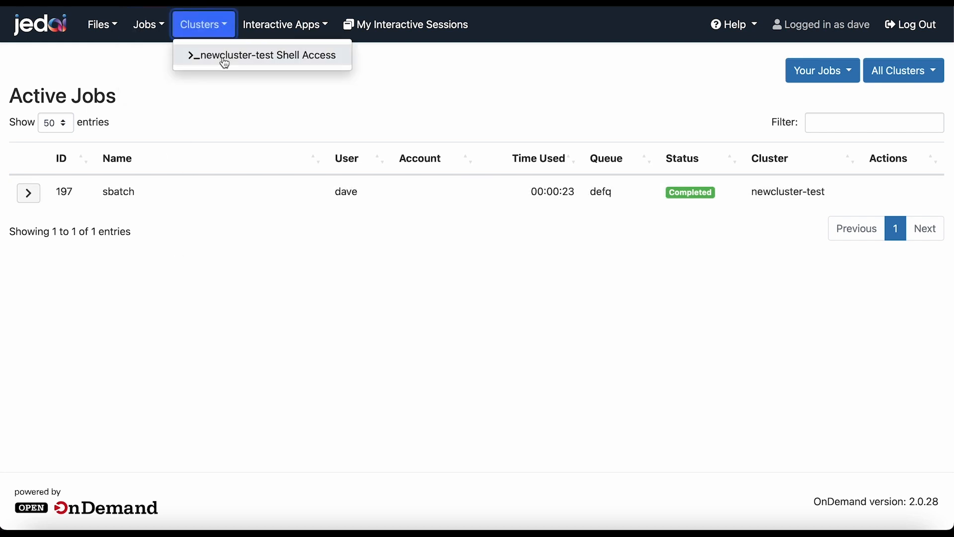
pyautogui.click(225, 55)
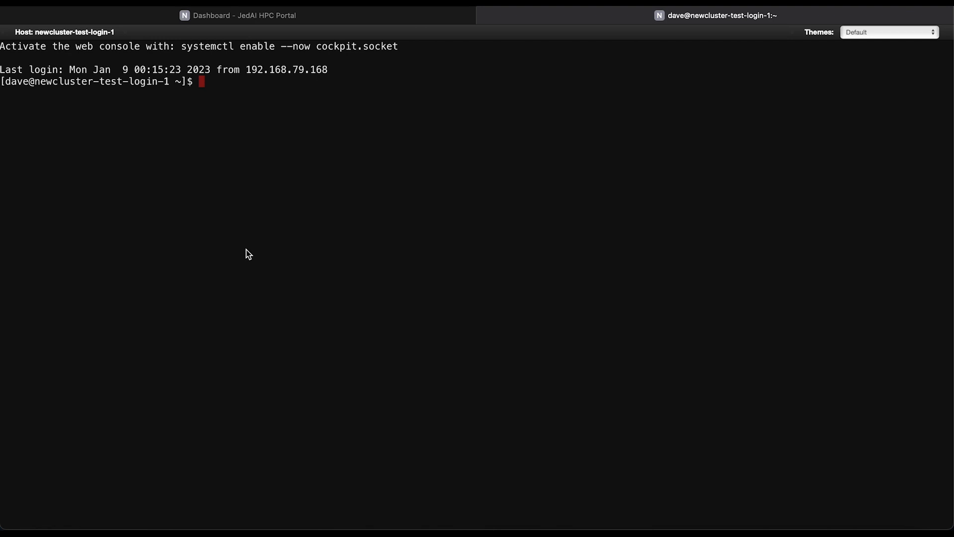
pyautogui.write('ls -l')
pyautogui.press('Return')
pyautogui.write('module avail')
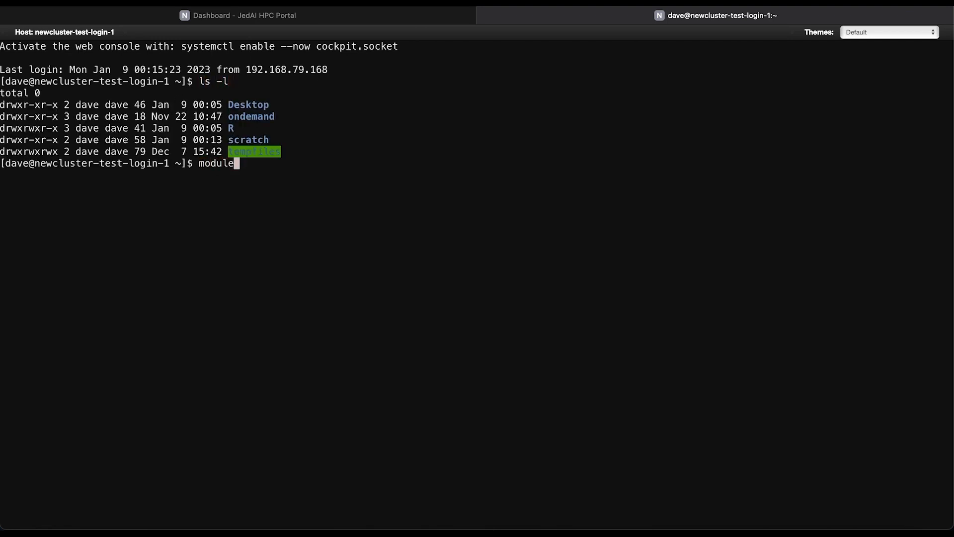
pyautogui.press('Return')
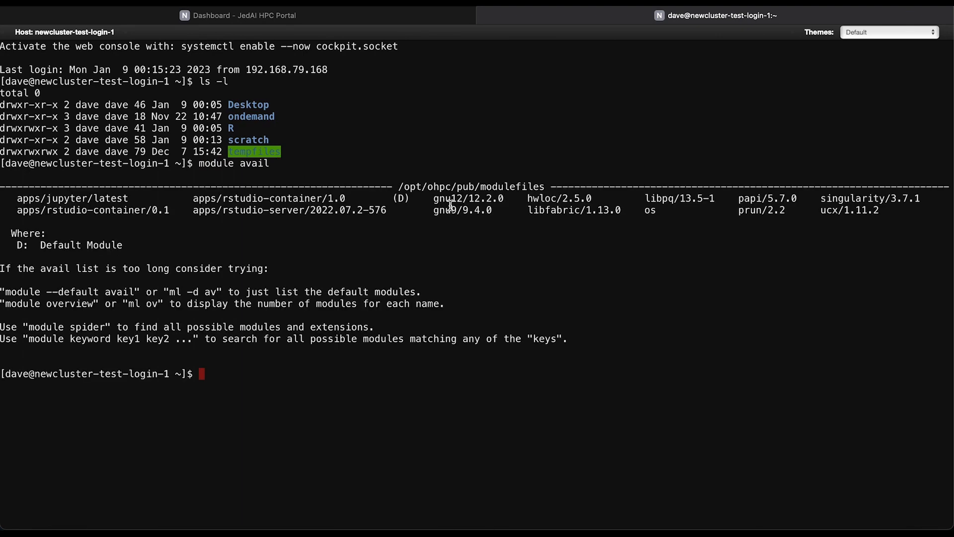
# List the cluster nodes with sinfo -Nl and the job queue with squeue, and close the cluster shell.
pyautogui.write('sinfo -Nl')
pyautogui.press('Return')
pyautogui.write('sq')
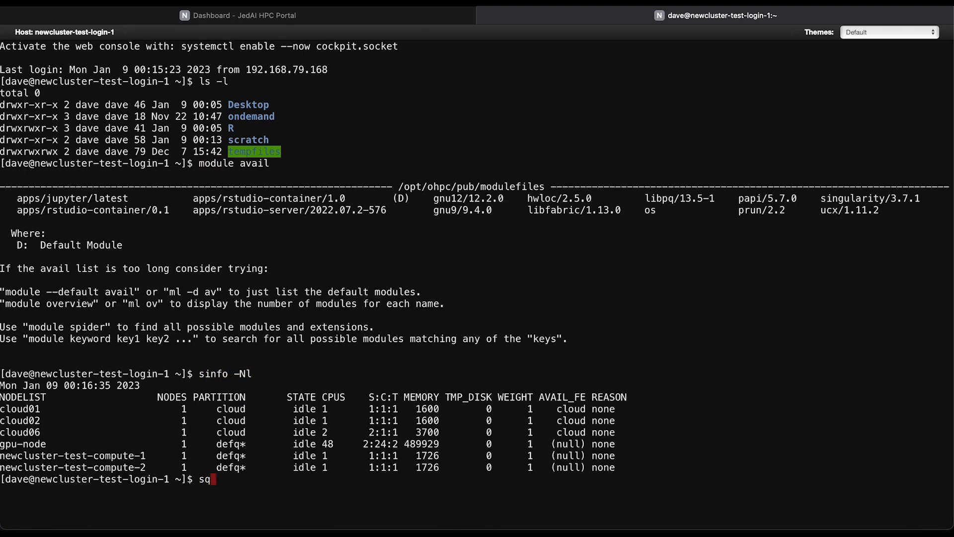
pyautogui.write('ueue')
pyautogui.press('Return')
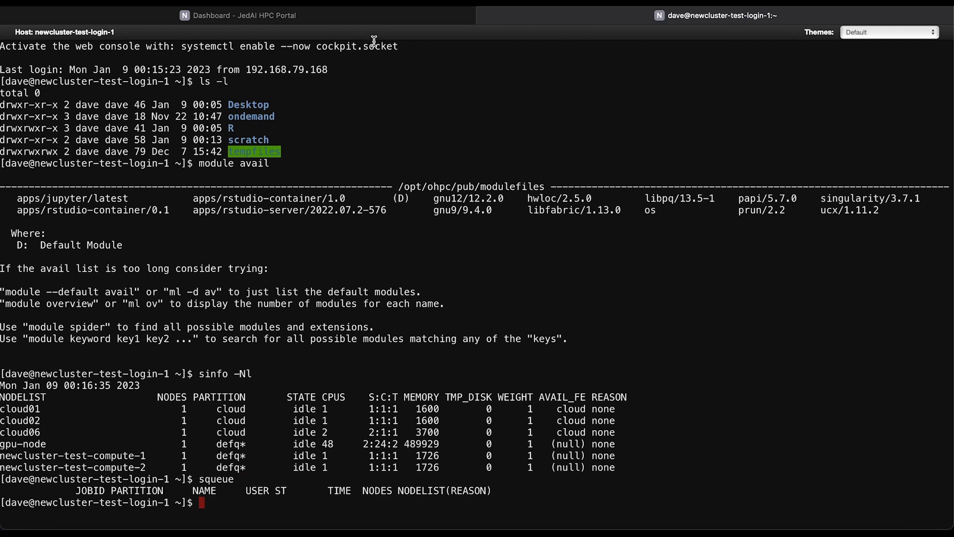
pyautogui.click(485, 15)
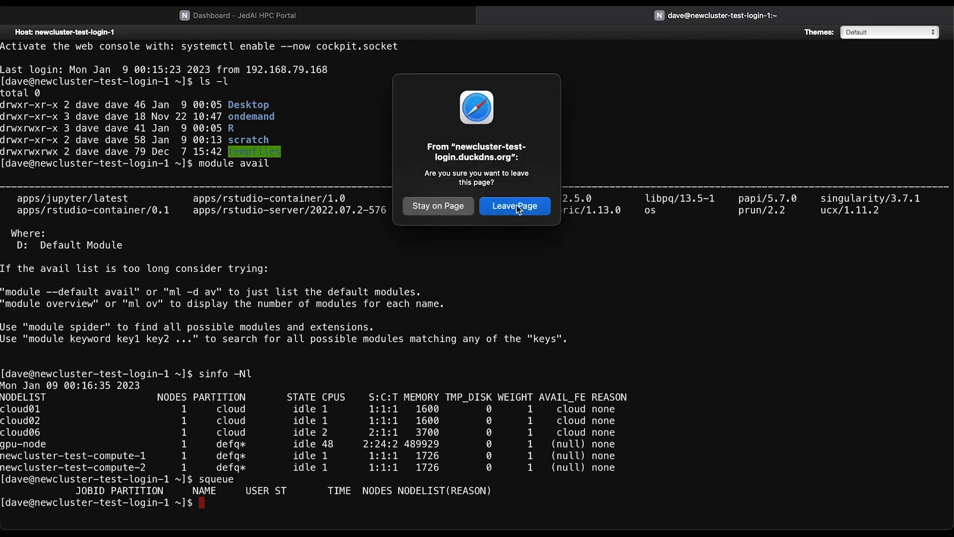
pyautogui.click(517, 205)
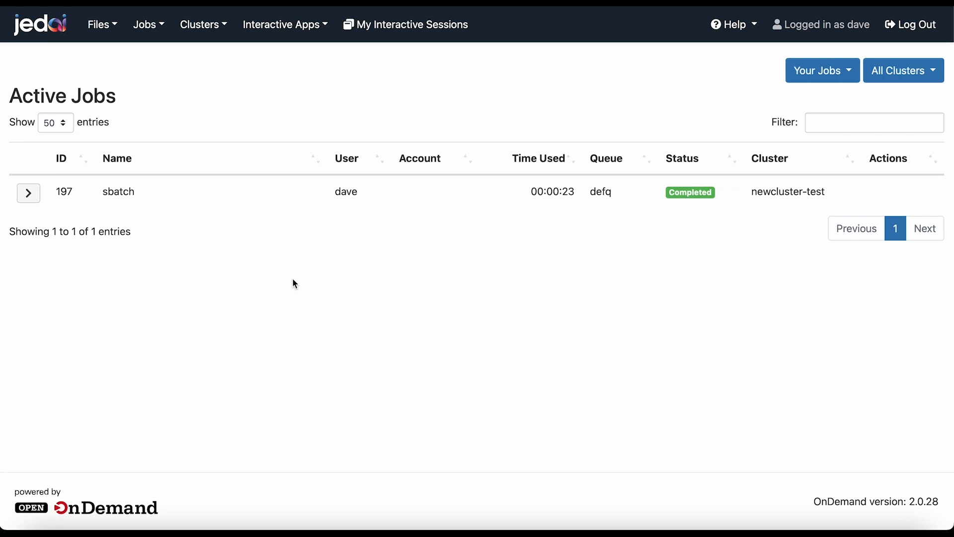
# Launch an interactive Jupyter Notebook session with the default 1 hour, 1 node, 1 core per node and 1G memory.
pyautogui.click(271, 25)
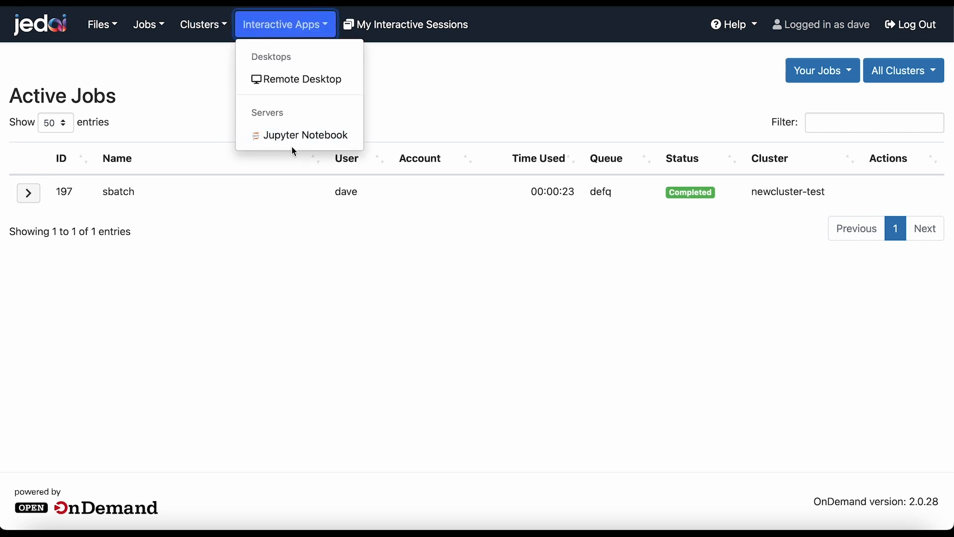
pyautogui.click(312, 140)
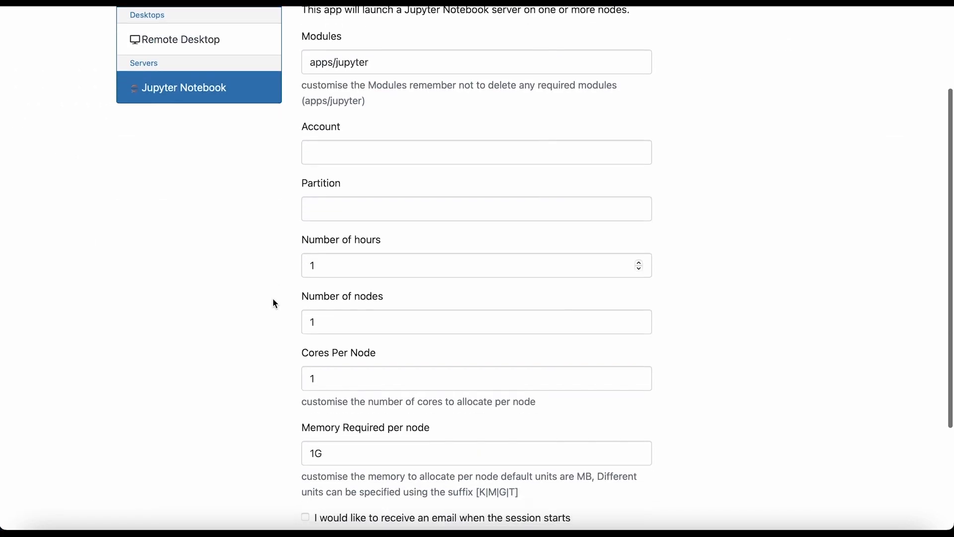
pyautogui.scroll(-3, 273, 303)
pyautogui.click(414, 418)
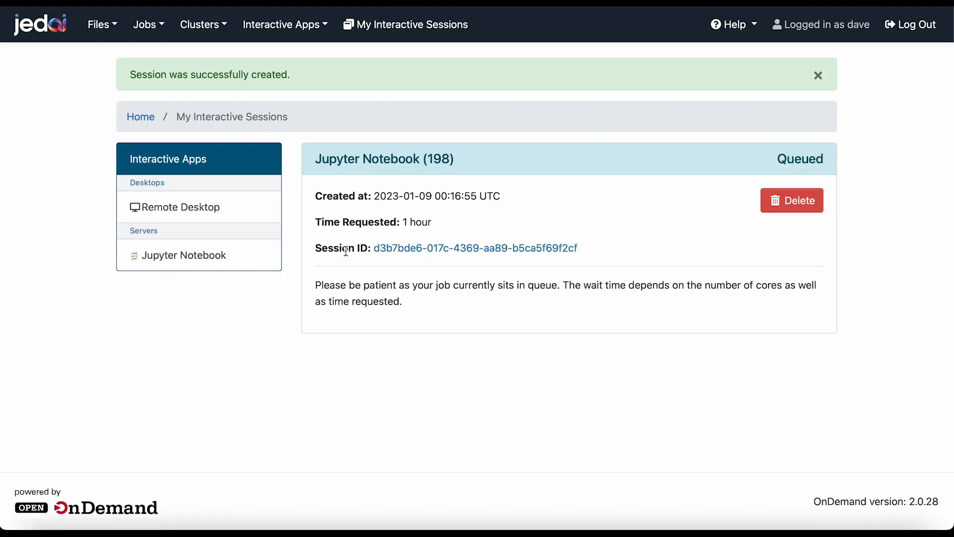
# Highlight the new Jupyter session's job number and find the matching jupyter-notebook entry in the active jobs list.
pyautogui.moveTo(454, 159); pyautogui.dragTo(428, 160)
pyautogui.click(149, 28)
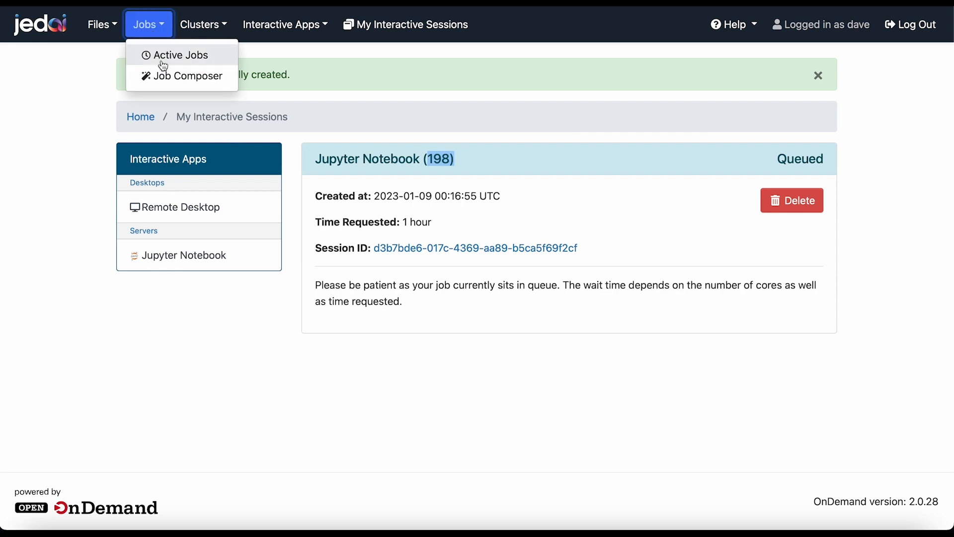
pyautogui.click(165, 57)
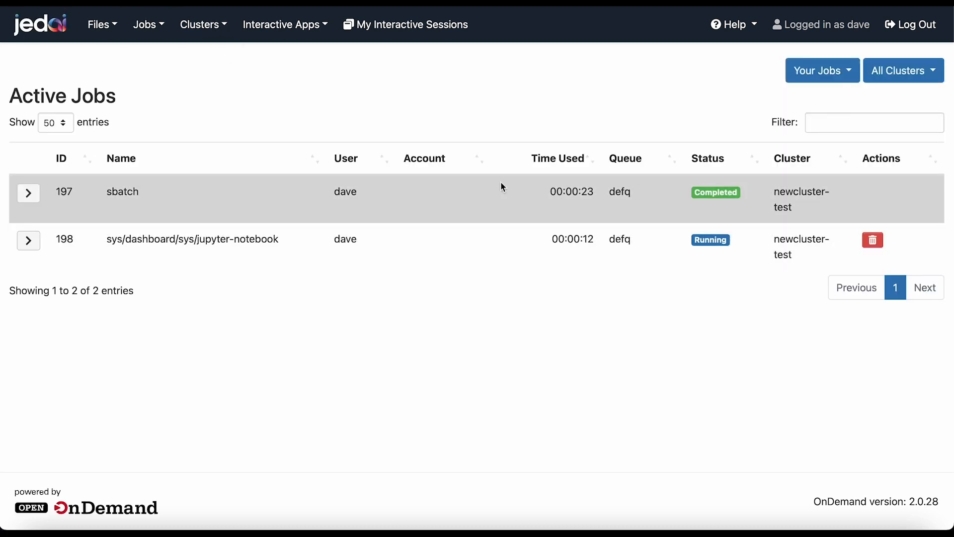
pyautogui.moveTo(79, 244); pyautogui.dragTo(60, 239)
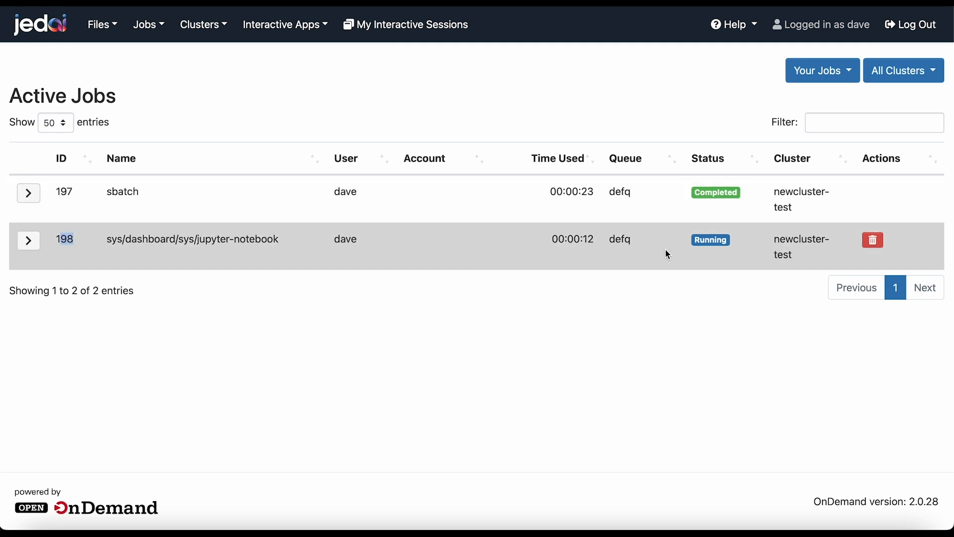
pyautogui.moveTo(279, 239); pyautogui.dragTo(133, 239)
# Connect to the running Jupyter Notebook session from the interactive sessions page and open a new terminal in Jupyter.
pyautogui.click(306, 29)
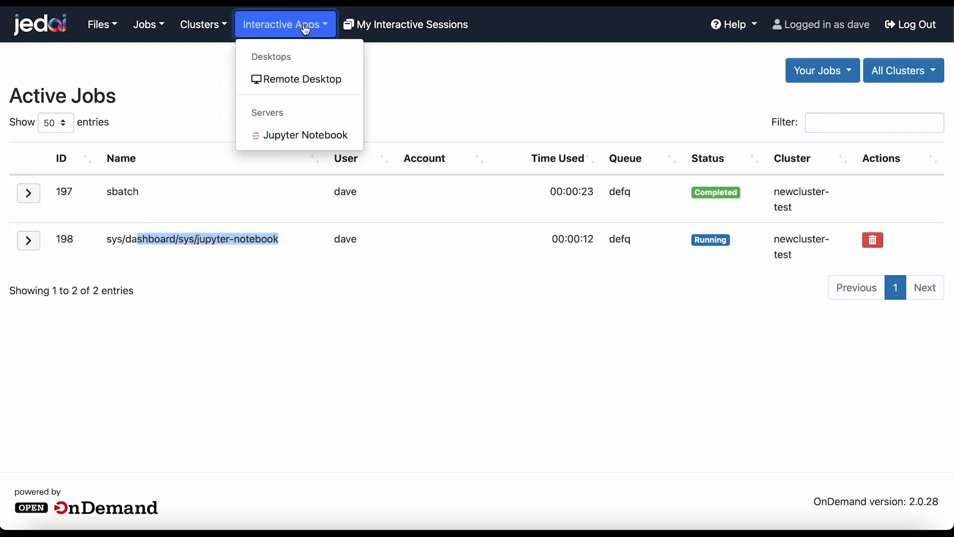
pyautogui.click(291, 141)
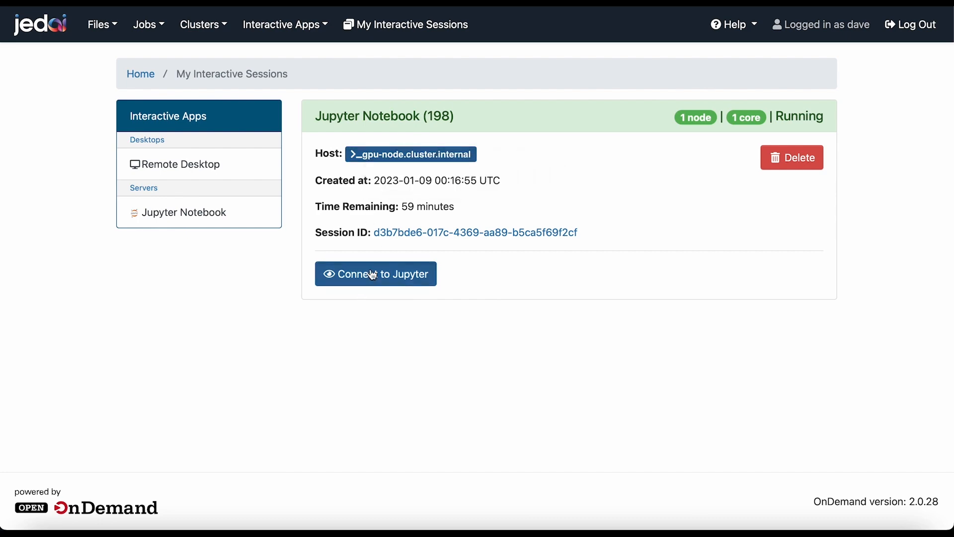
pyautogui.click(373, 275)
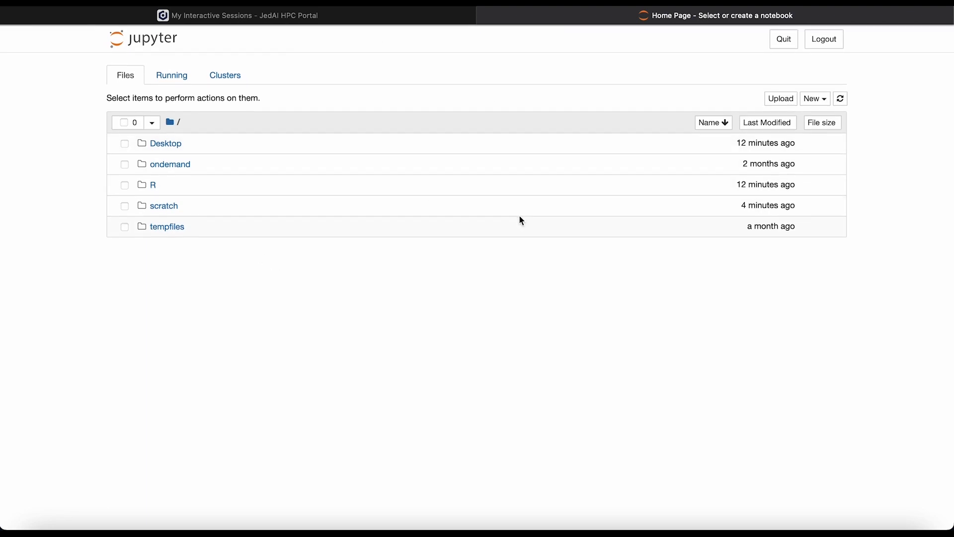
pyautogui.click(817, 97)
pyautogui.click(759, 194)
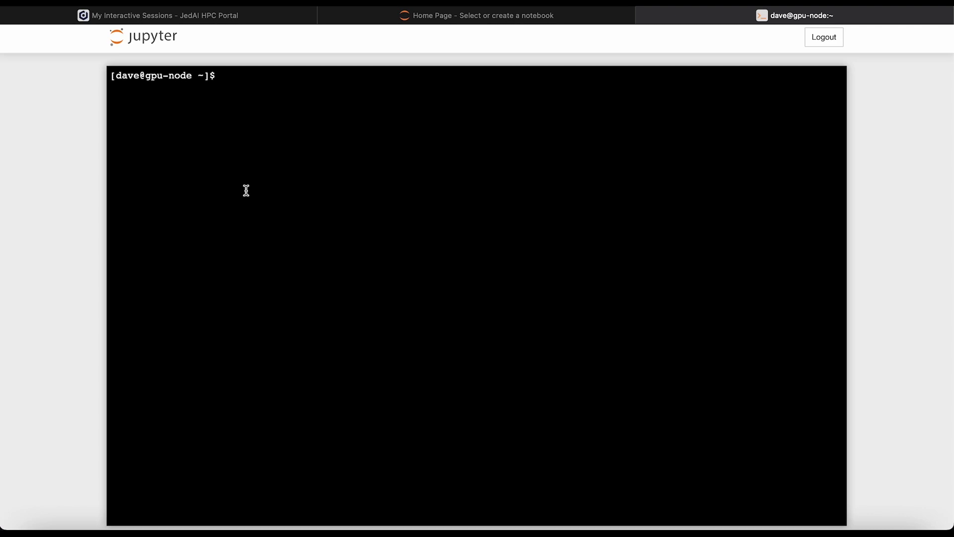
# List the home folder in the Jupyter terminal, change into the scratch folder and list its contents.
pyautogui.click(246, 190)
pyautogui.write('ls')
pyautogui.press('Return')
pyautogui.write('cd scratch/')
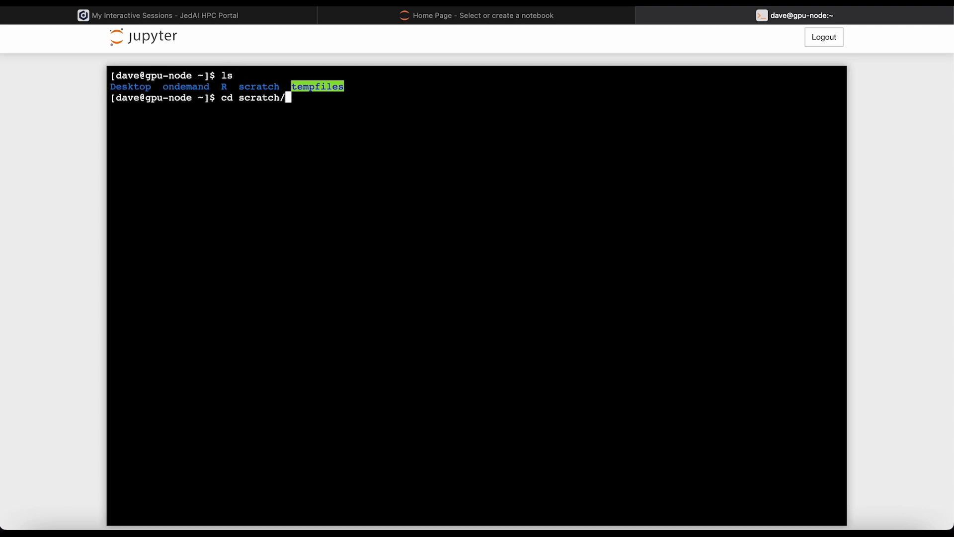
pyautogui.press('Return')
pyautogui.write('ls')
pyautogui.press('Return')
# Display the contents of very_important_data.txt with cat.
pyautogui.write('cat ver')
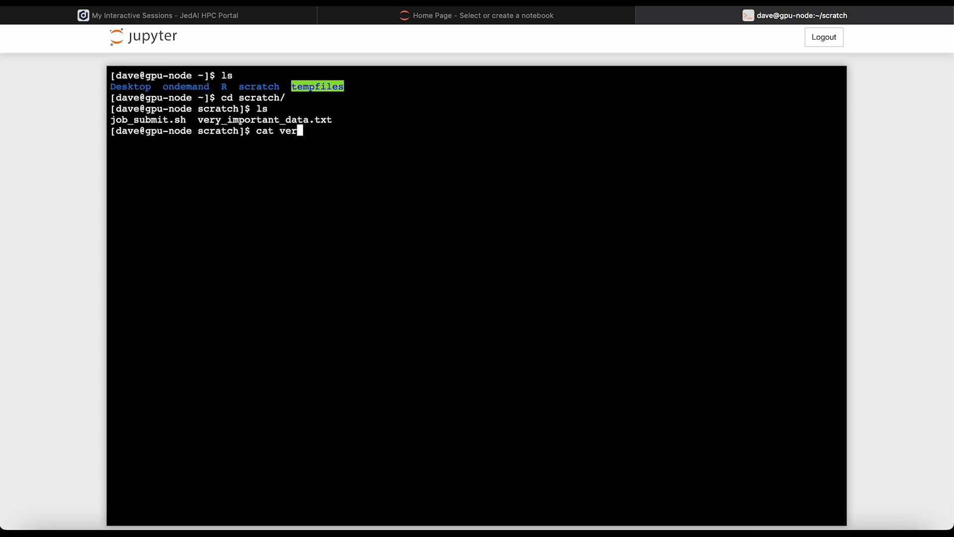
pyautogui.press('Tab')
pyautogui.press('Return')
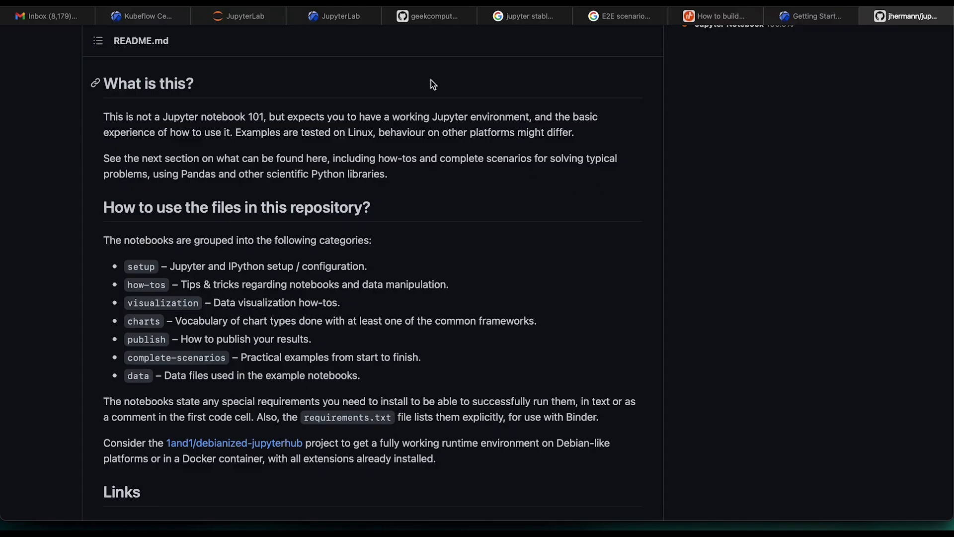
# Copy the HTTPS clone address of the jupyter-by-example repository from GitHub and clone it with git into the scratch folder.
pyautogui.scroll(10, 440, 177)
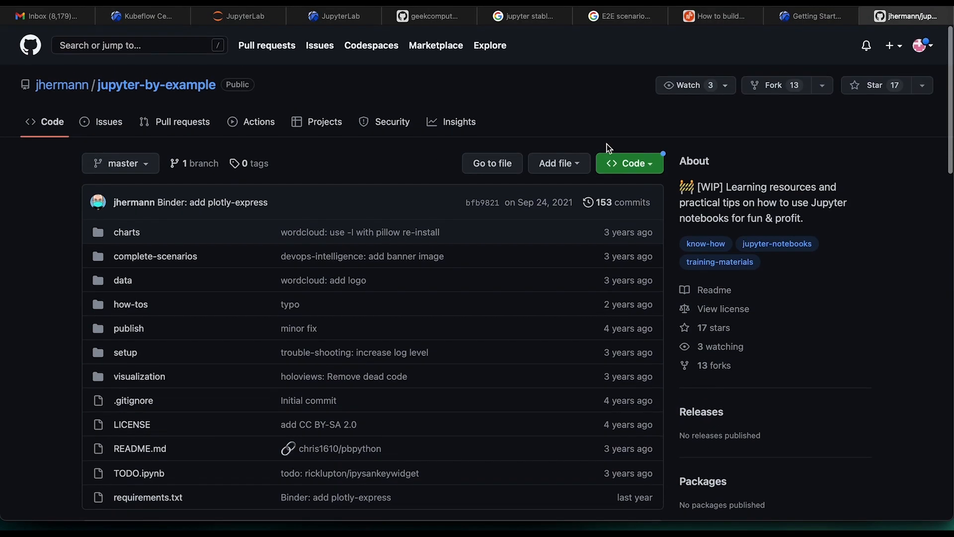
pyautogui.click(616, 162)
pyautogui.click(636, 280)
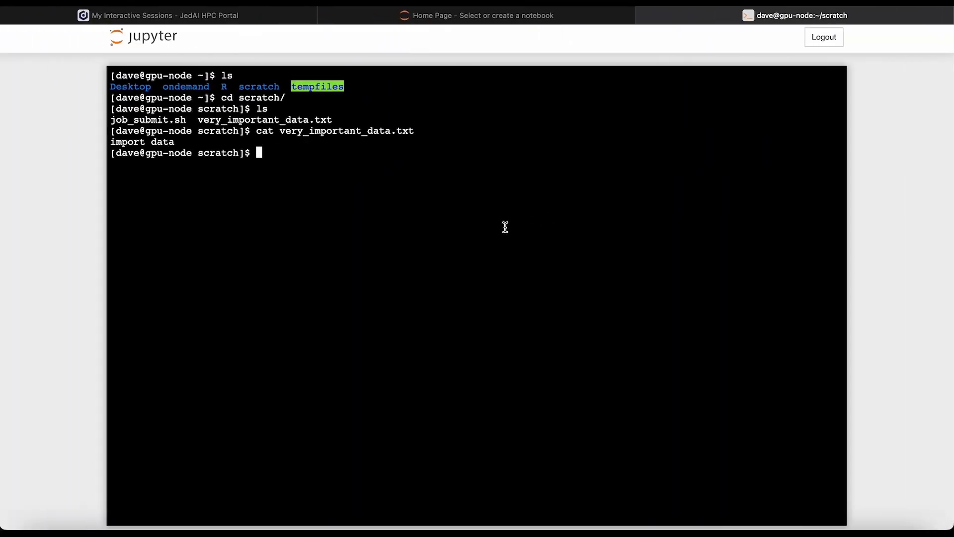
pyautogui.write('git clone')
pyautogui.press('super+v')
pyautogui.press('Return')
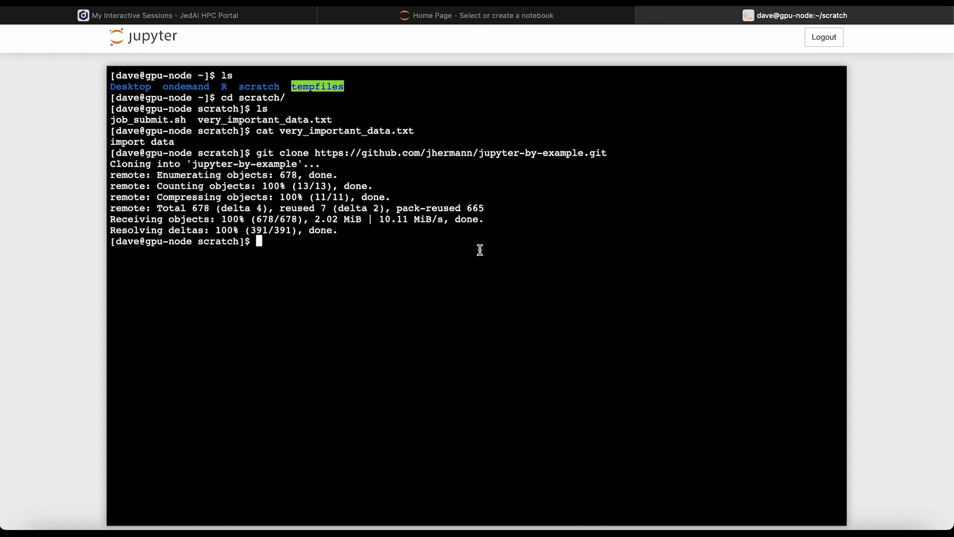
# Close the Jupyter terminal and open altair.ipynb from the visualization folder of scratch/jupyter-by-example.
pyautogui.click(641, 15)
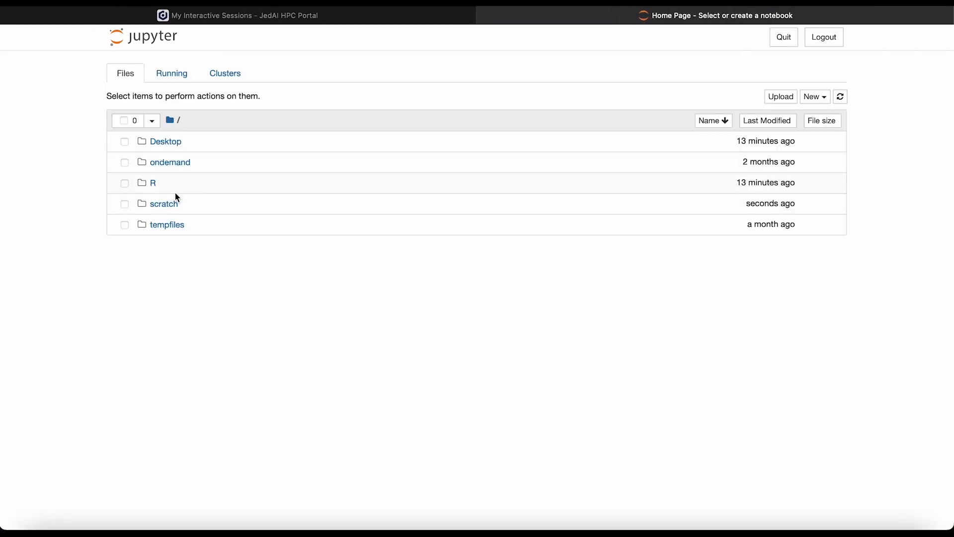
pyautogui.click(170, 120)
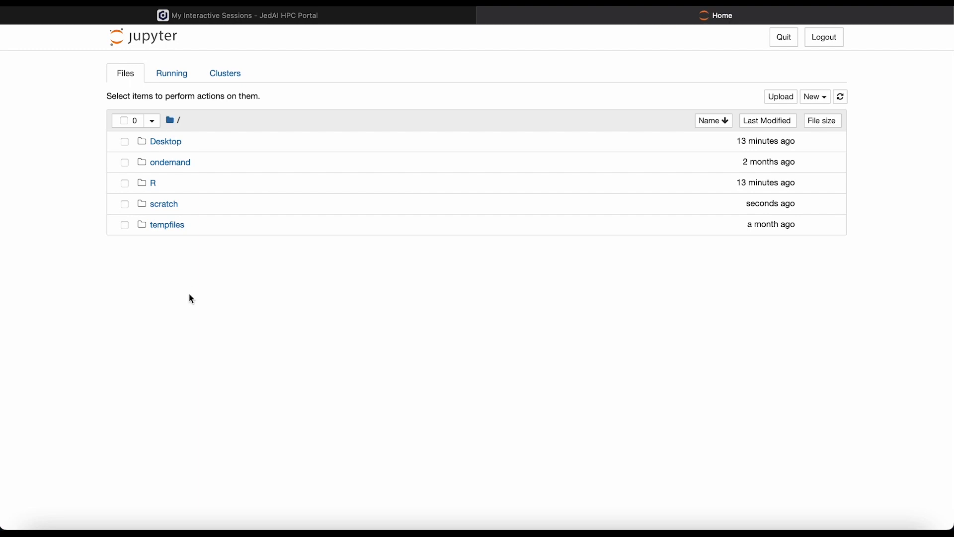
pyautogui.click(165, 205)
pyautogui.click(186, 164)
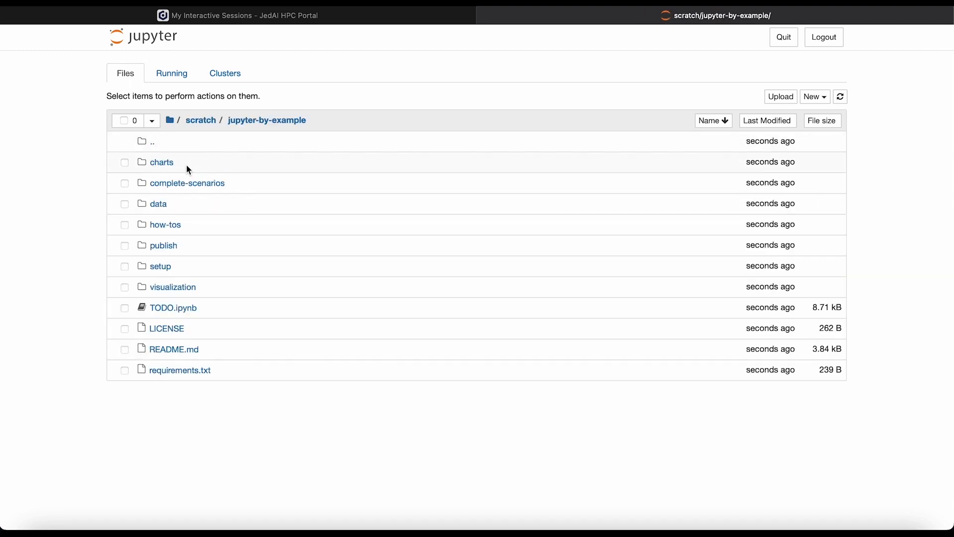
pyautogui.click(185, 289)
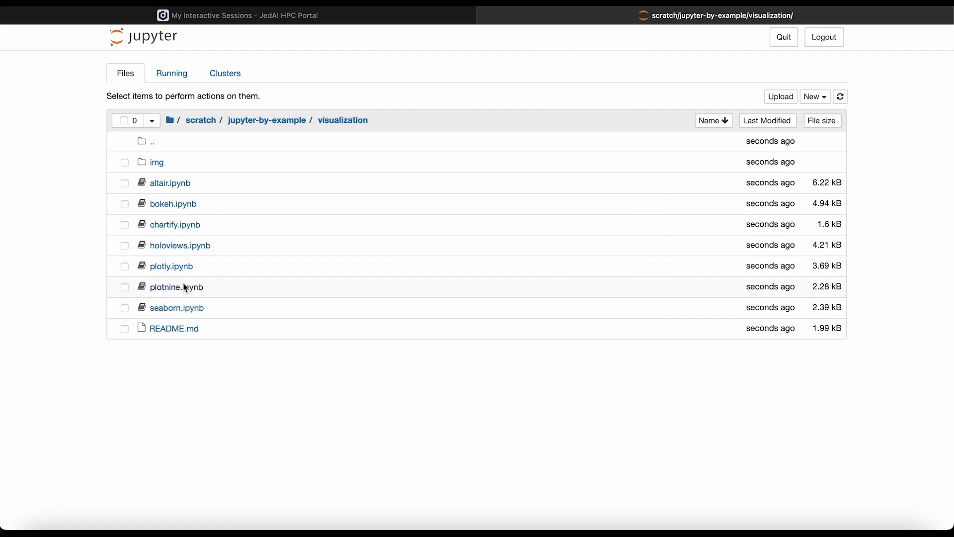
pyautogui.click(177, 184)
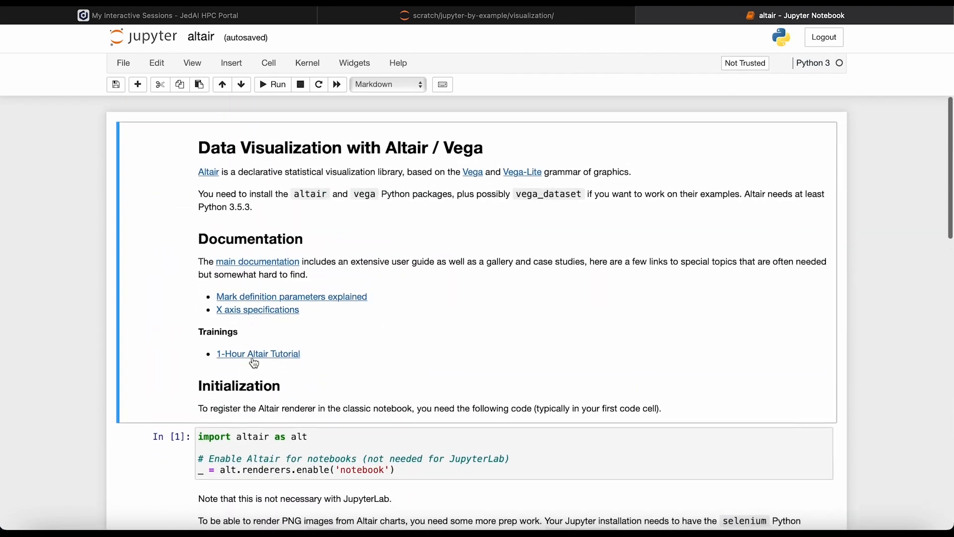
# Close the altair notebook and the Jupyter file browser, and delete the Jupyter Notebook session in the portal.
pyautogui.click(644, 18)
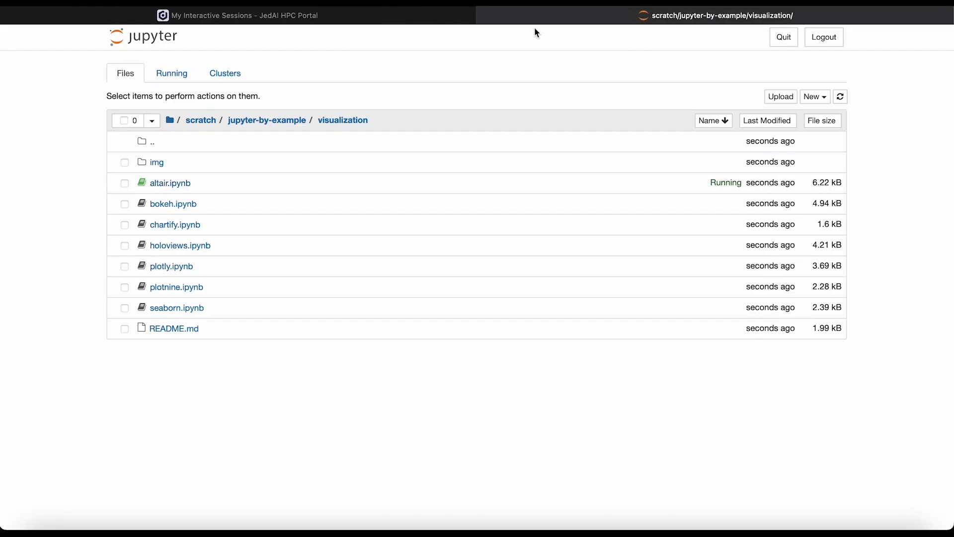
pyautogui.click(486, 15)
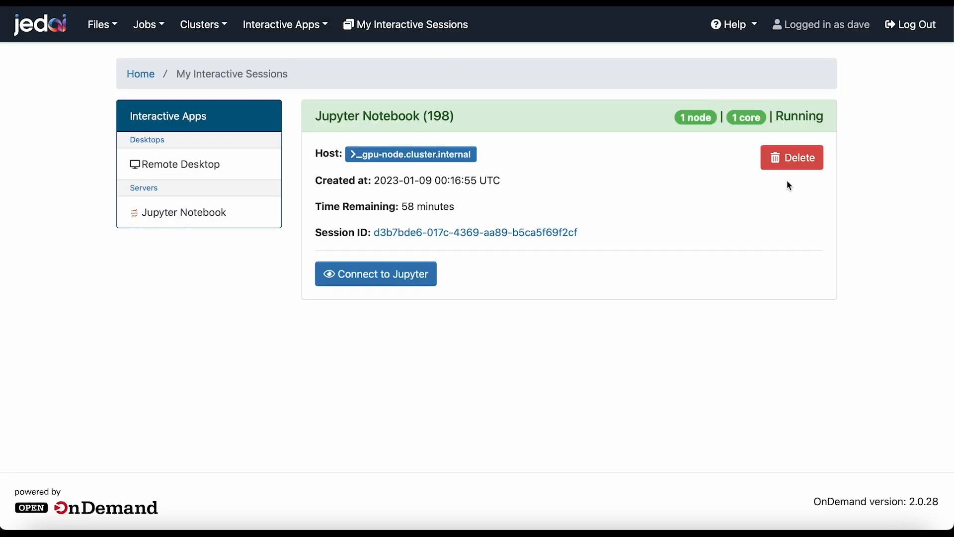
pyautogui.click(799, 157)
pyautogui.click(599, 136)
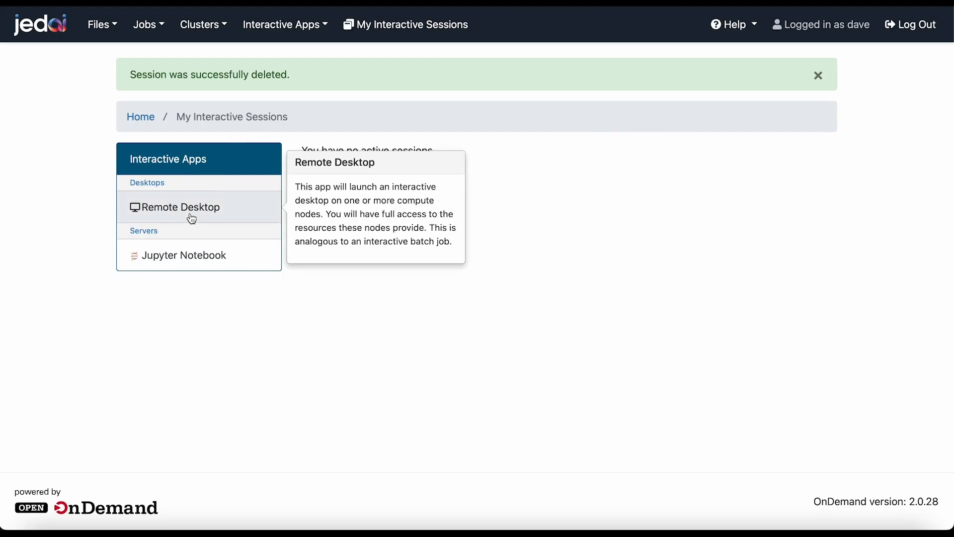
# Open the Remote Desktop launch form and set the number of hours to 24.
pyautogui.click(190, 214)
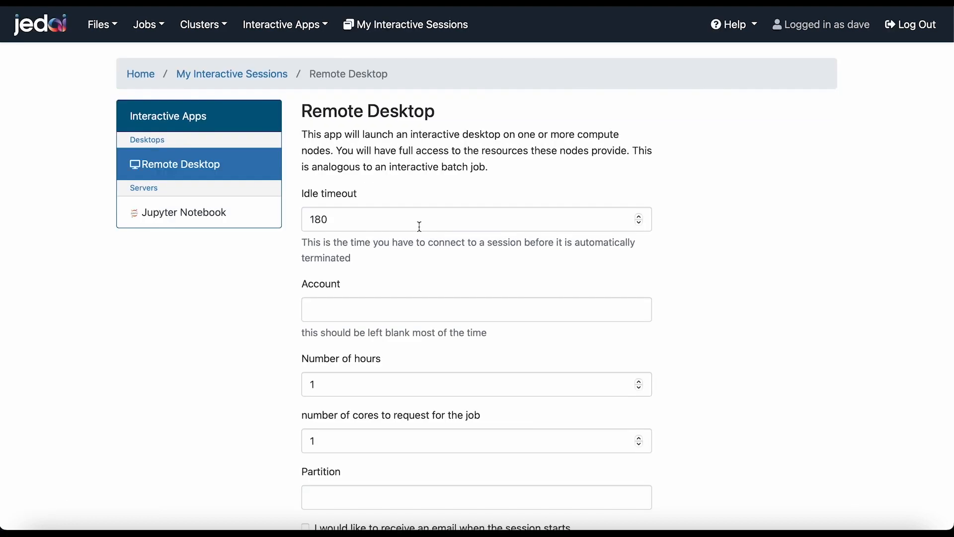
pyautogui.scroll(-3, 371, 367)
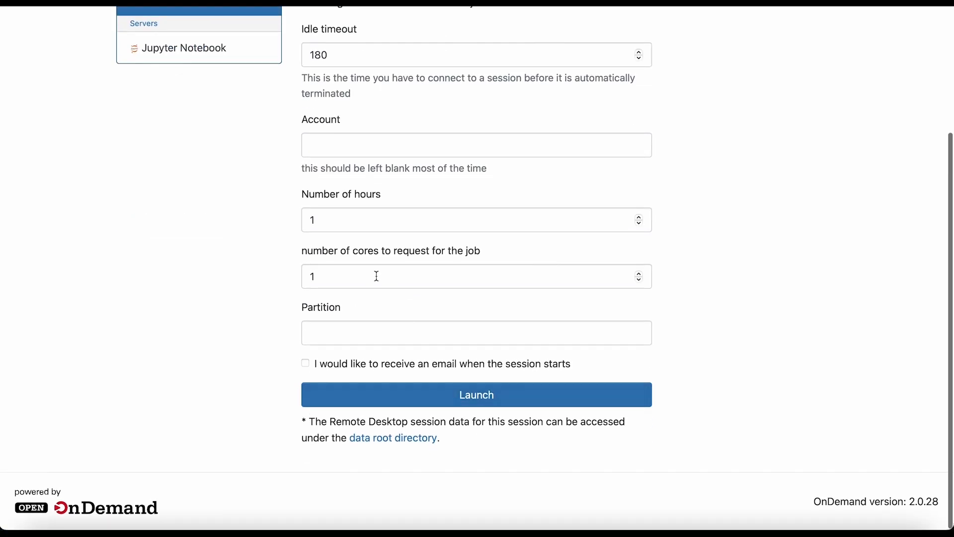
pyautogui.doubleClick(341, 220)
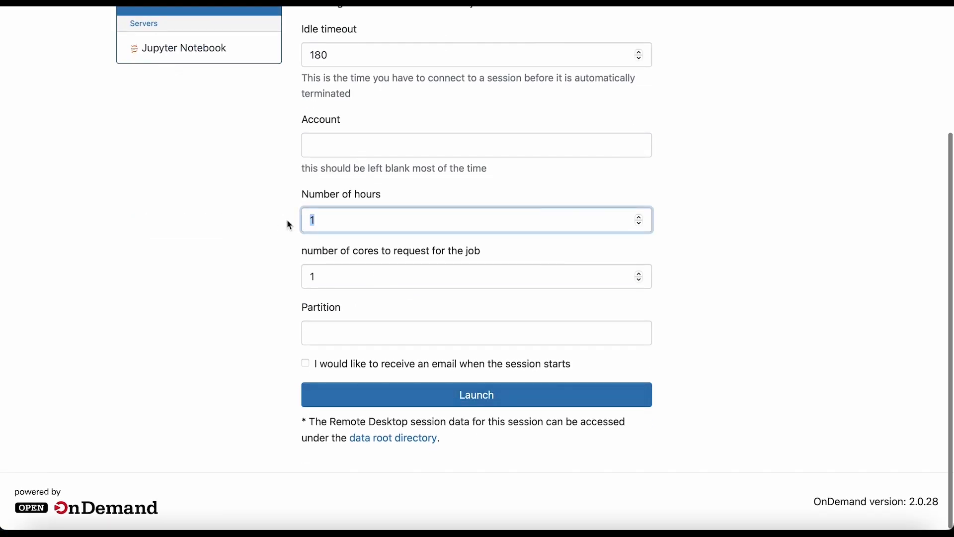
pyautogui.write('20')
pyautogui.press('BackSpace')
pyautogui.write('4')
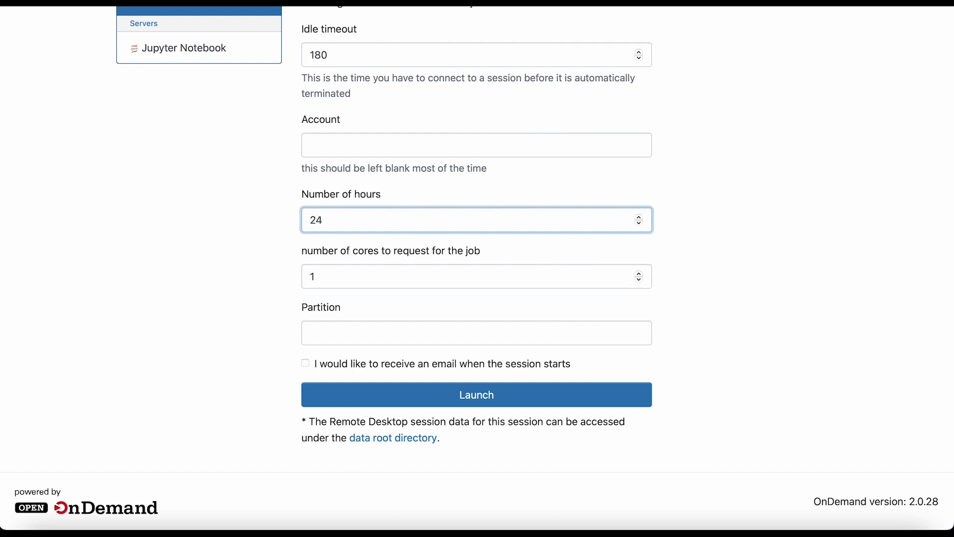
# Set the number of hours to 1 and launch the Remote Desktop session with the other default settings.
pyautogui.moveTo(381, 226); pyautogui.dragTo(271, 219)
pyautogui.write('1')
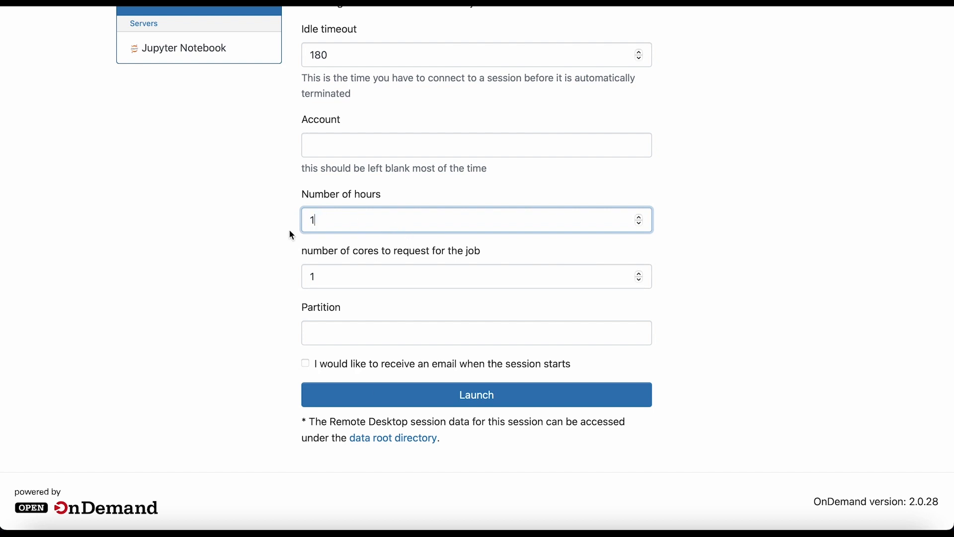
pyautogui.click(412, 407)
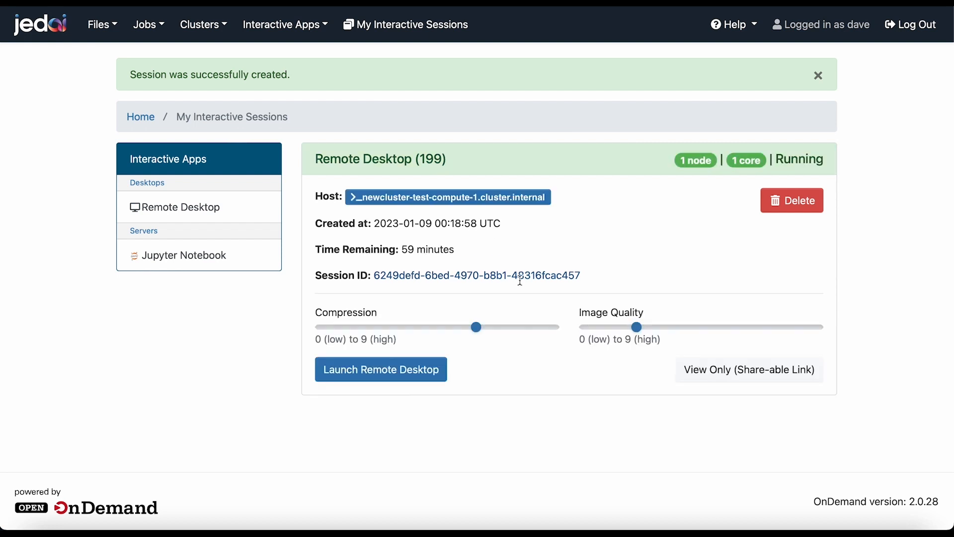
# Connect to the running remote desktop and highlight the compute-1 node name in a new terminal's prompt.
pyautogui.click(395, 370)
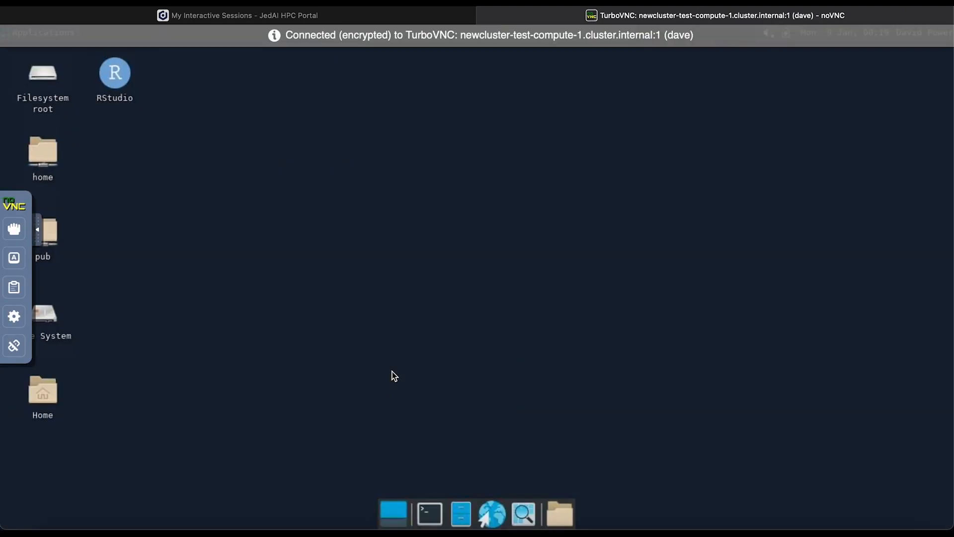
pyautogui.click(430, 513)
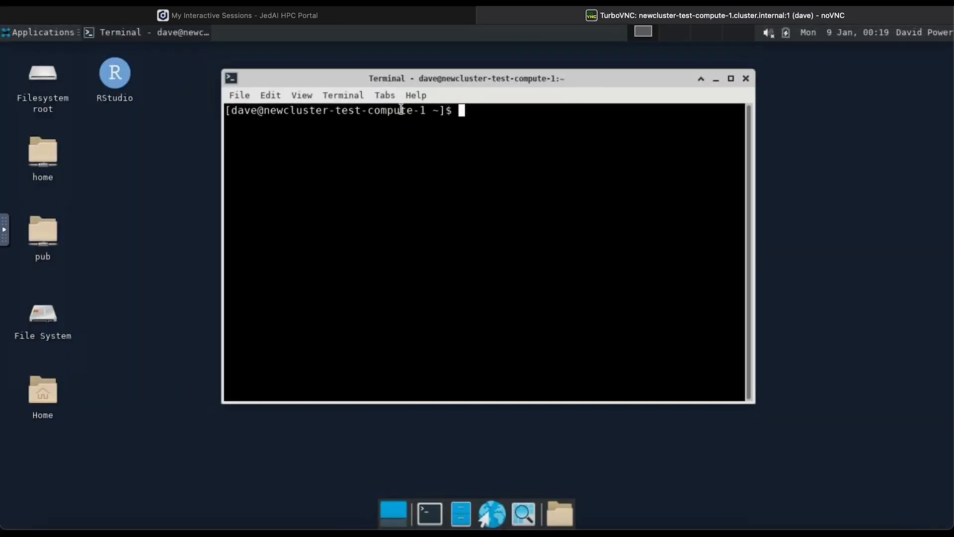
pyautogui.doubleClick(401, 109)
pyautogui.click(401, 108)
pyautogui.moveTo(367, 109); pyautogui.dragTo(432, 109)
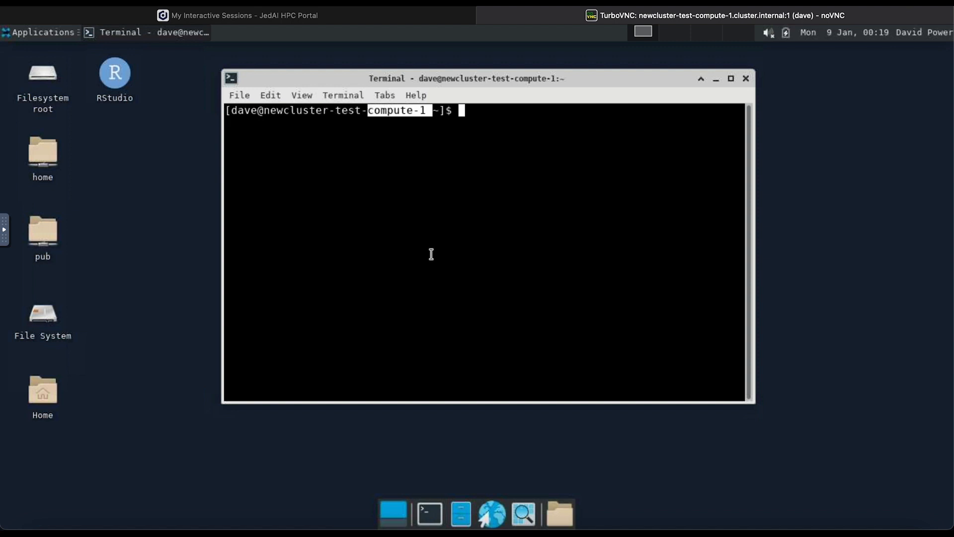
# Filter the shell variables with set | grep -i slurm and examine the job partition and node count entries.
pyautogui.write('set | grep -i slurm')
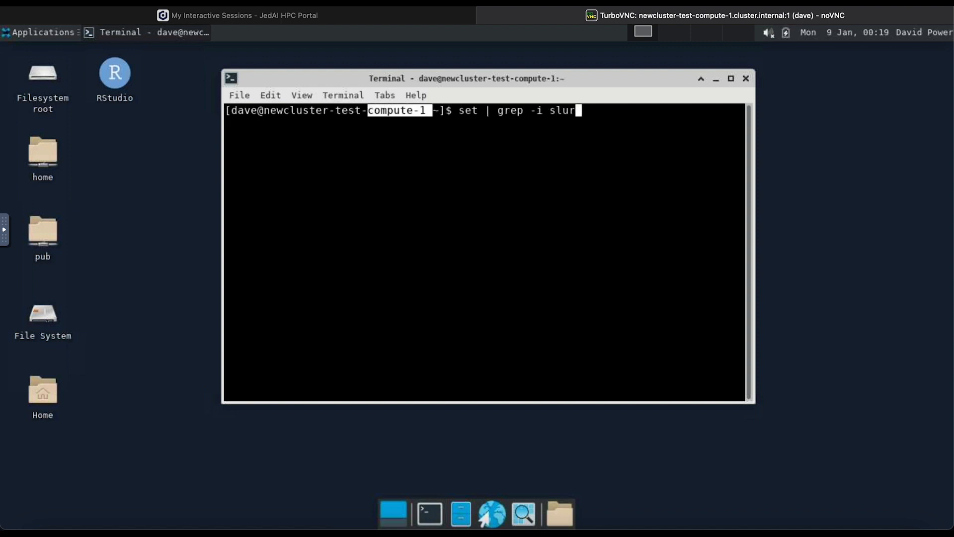
pyautogui.press('Return')
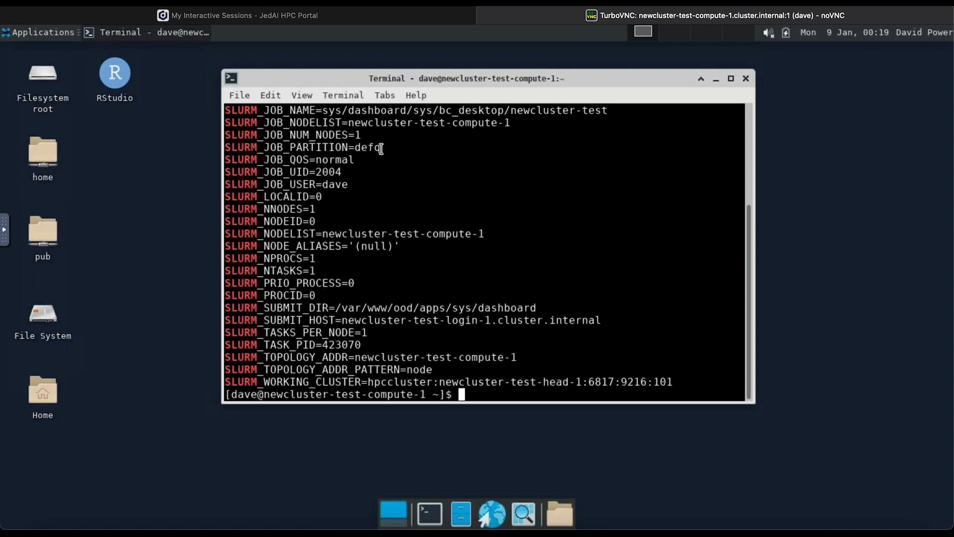
pyautogui.moveTo(382, 147); pyautogui.dragTo(277, 148)
pyautogui.moveTo(336, 135); pyautogui.dragTo(258, 135)
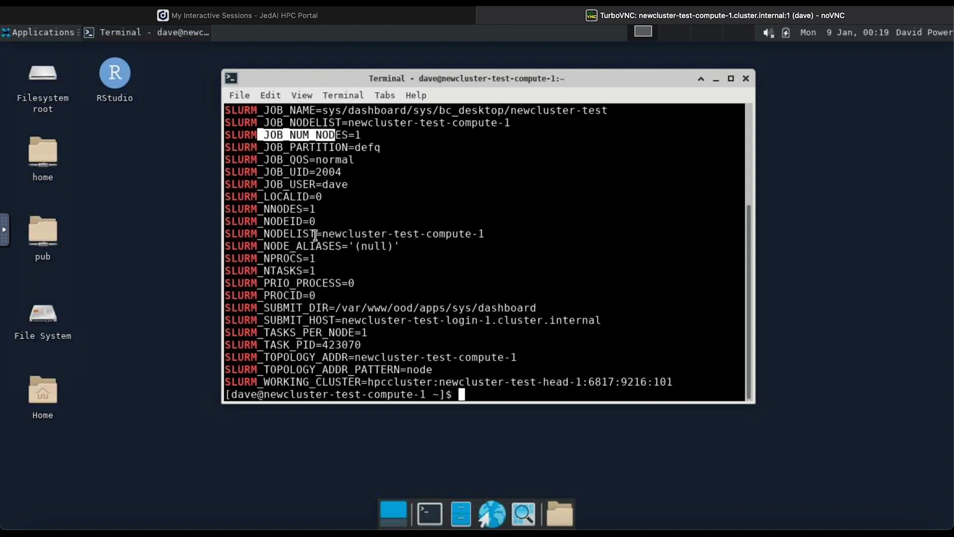
pyautogui.scroll(4, 341, 185)
pyautogui.scroll(-4, 337, 178)
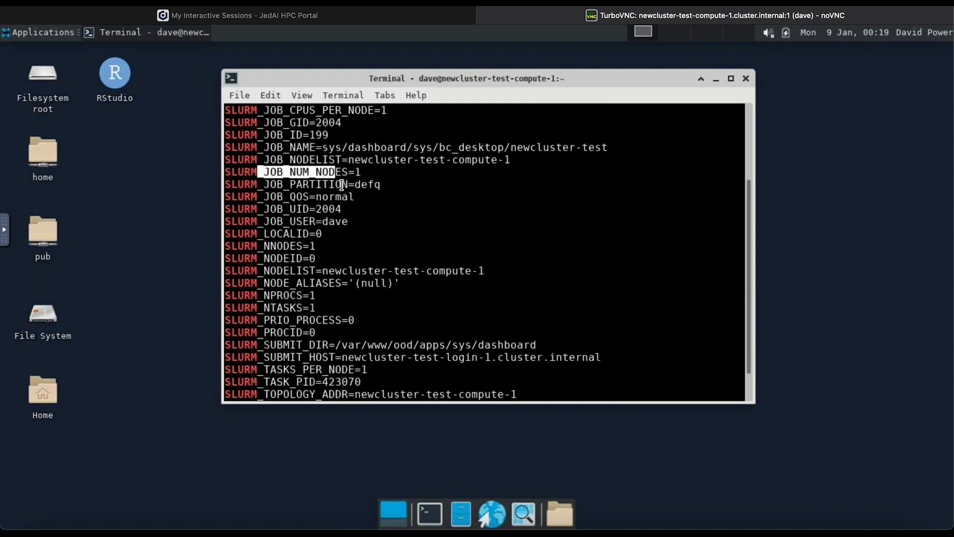
# Try to list the node's PCI devices with lspci.
pyautogui.write('l')
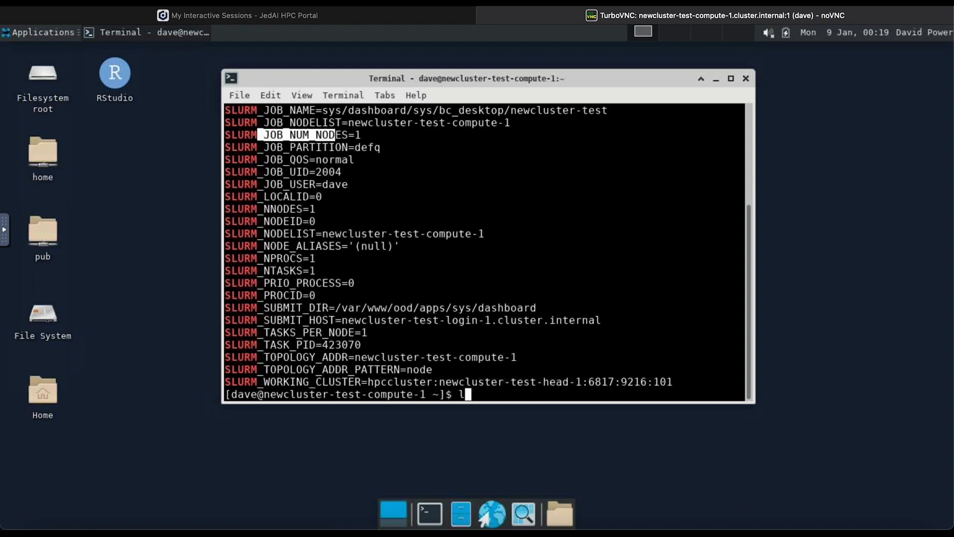
pyautogui.write('spci')
pyautogui.press('Return')
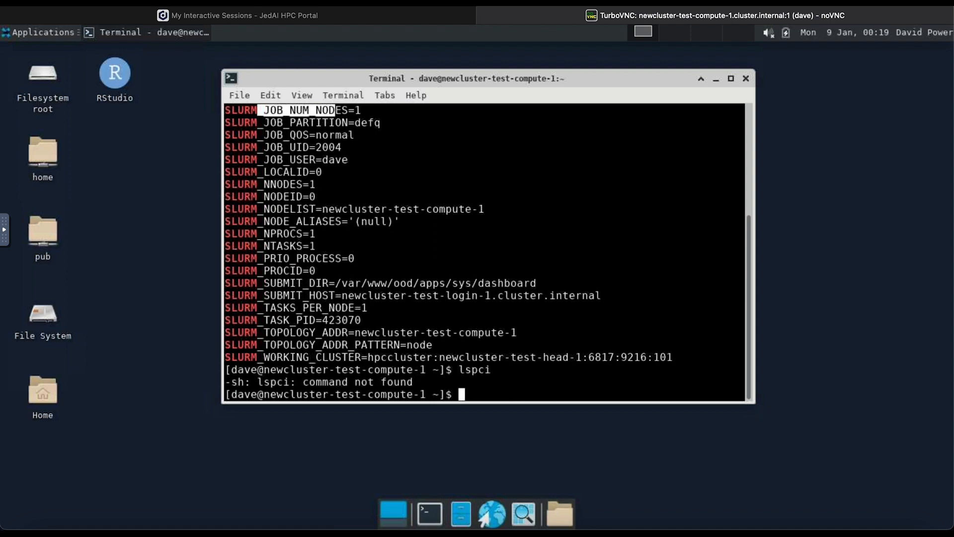
# Start RStudio from the remote desktop and close it after viewing its workspace.
pyautogui.doubleClick(117, 73)
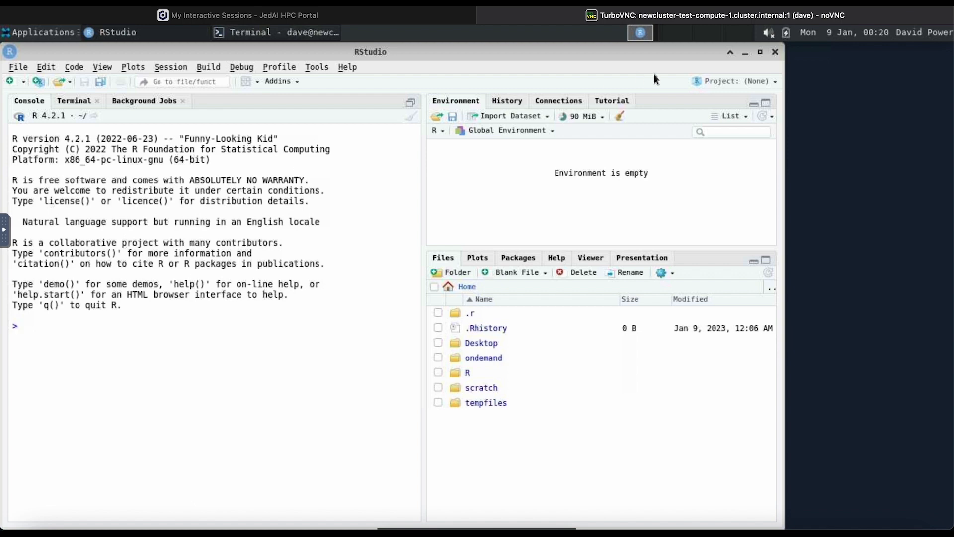
pyautogui.click(776, 52)
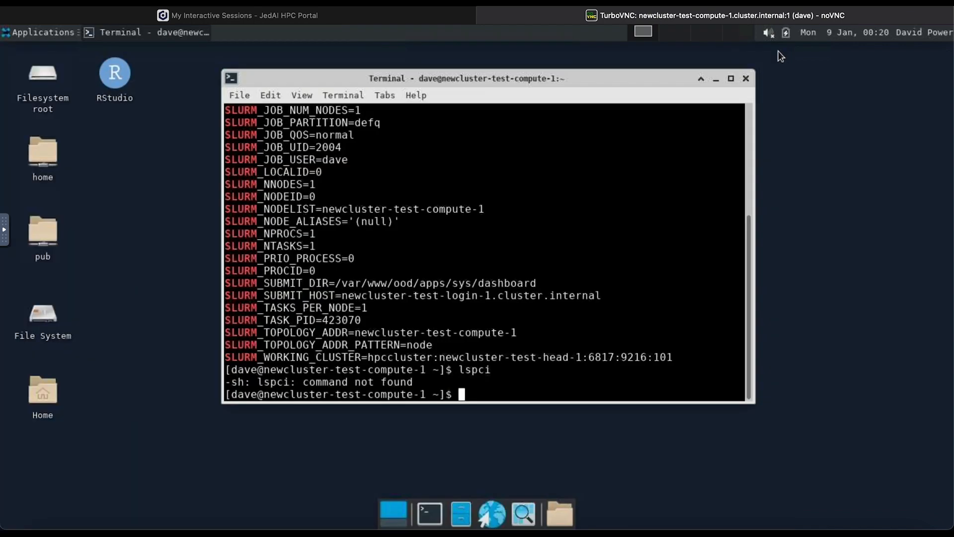
# Leave the remote desktop and delete its session in the portal, confirming the deletion.
pyautogui.click(474, 15)
pyautogui.click(804, 204)
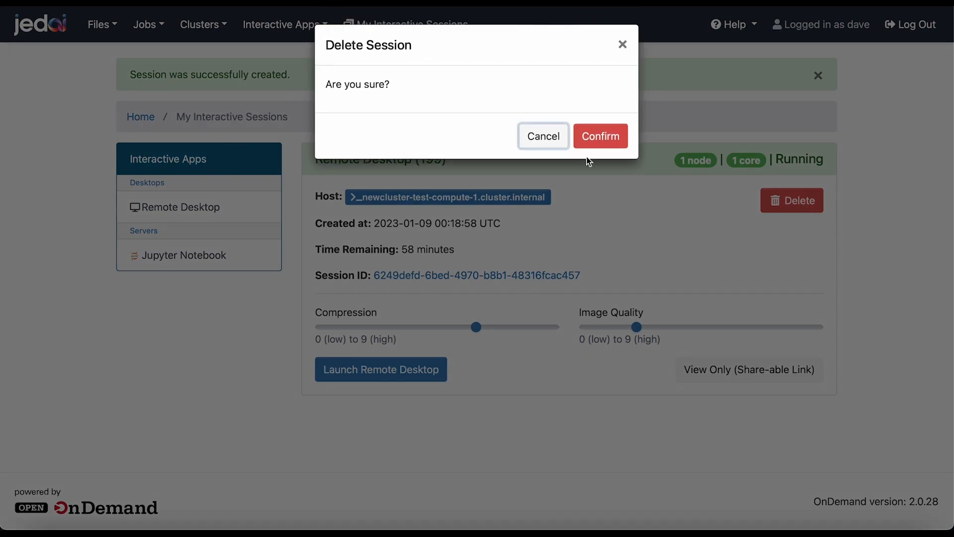
pyautogui.click(600, 138)
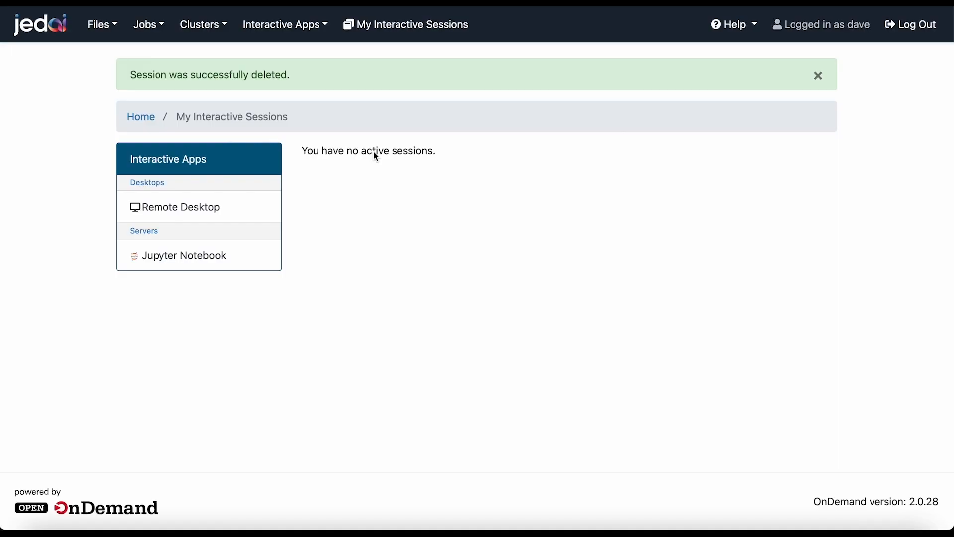
# Check the statuses in the active jobs list and log out of the portal.
pyautogui.click(149, 25)
pyautogui.click(235, 243)
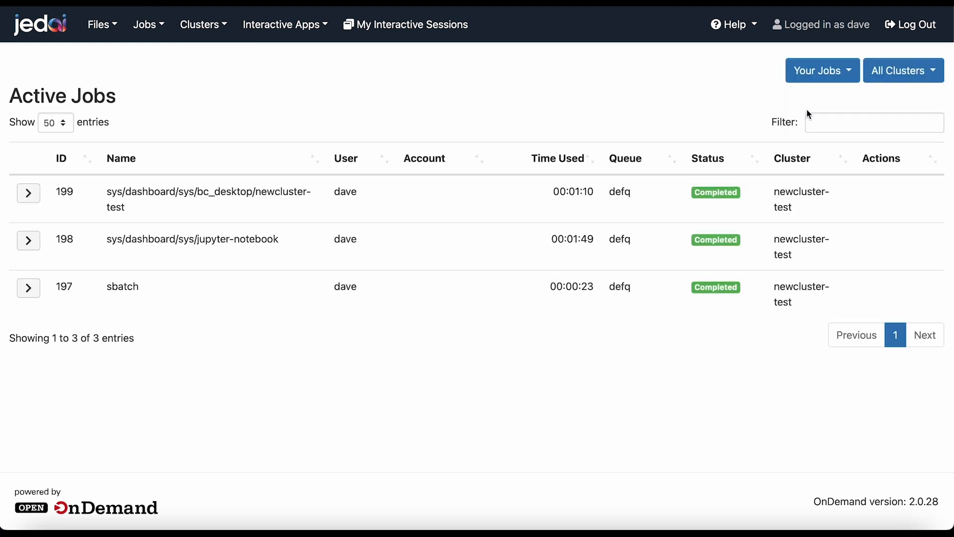
pyautogui.click(916, 23)
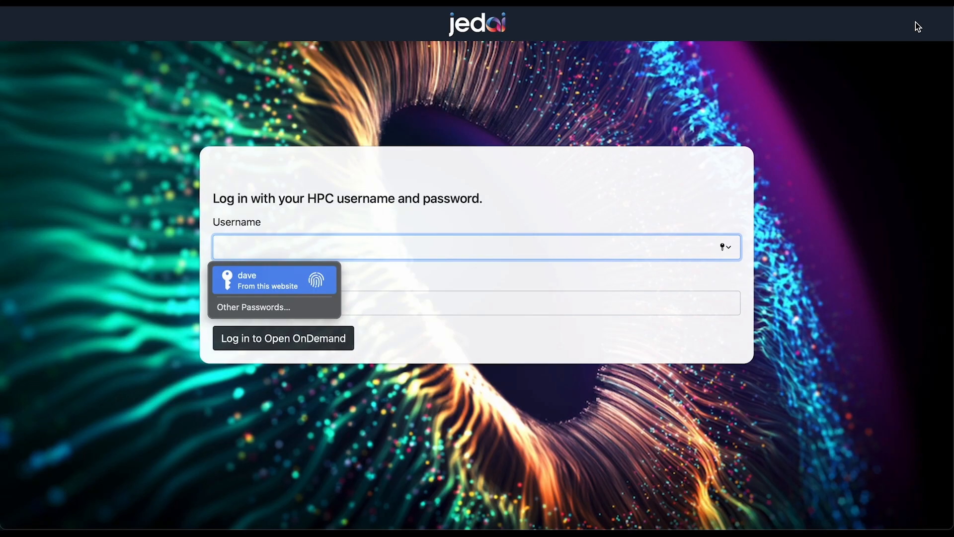